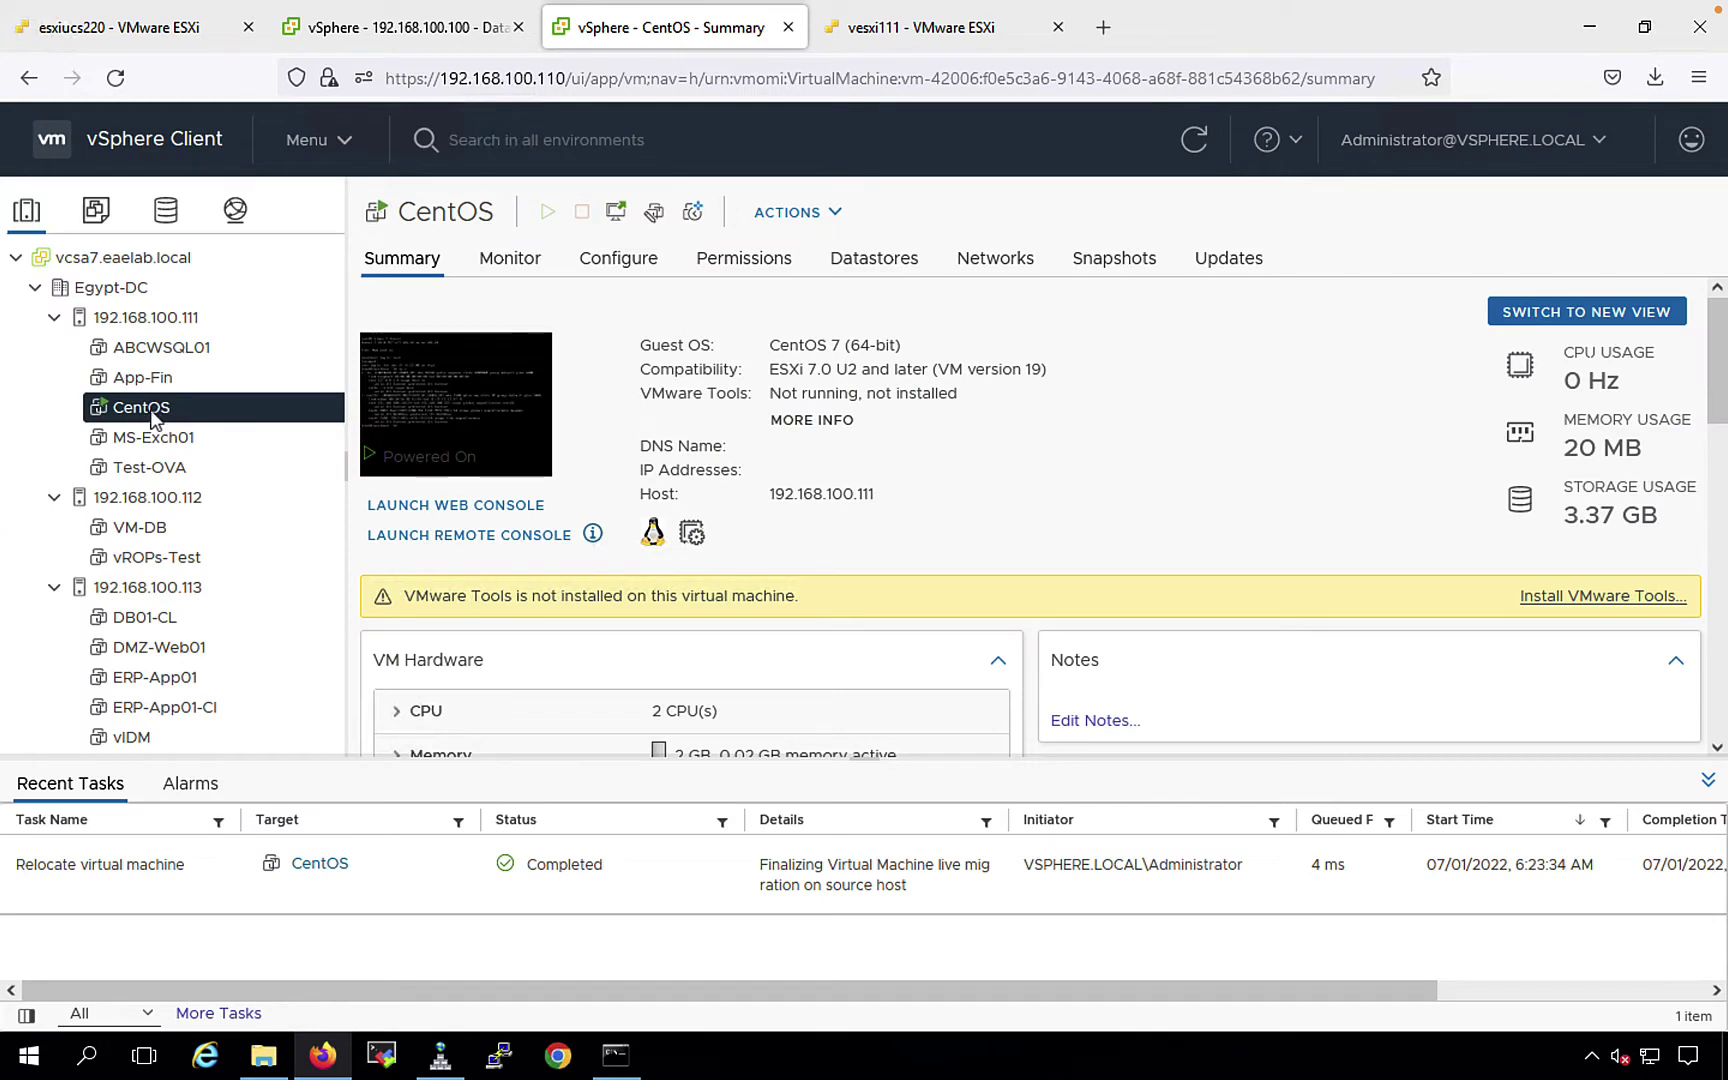
Show the datastores used by the CentOS virtual machine
{"action": "left_click", "coordinate": [862, 284]}
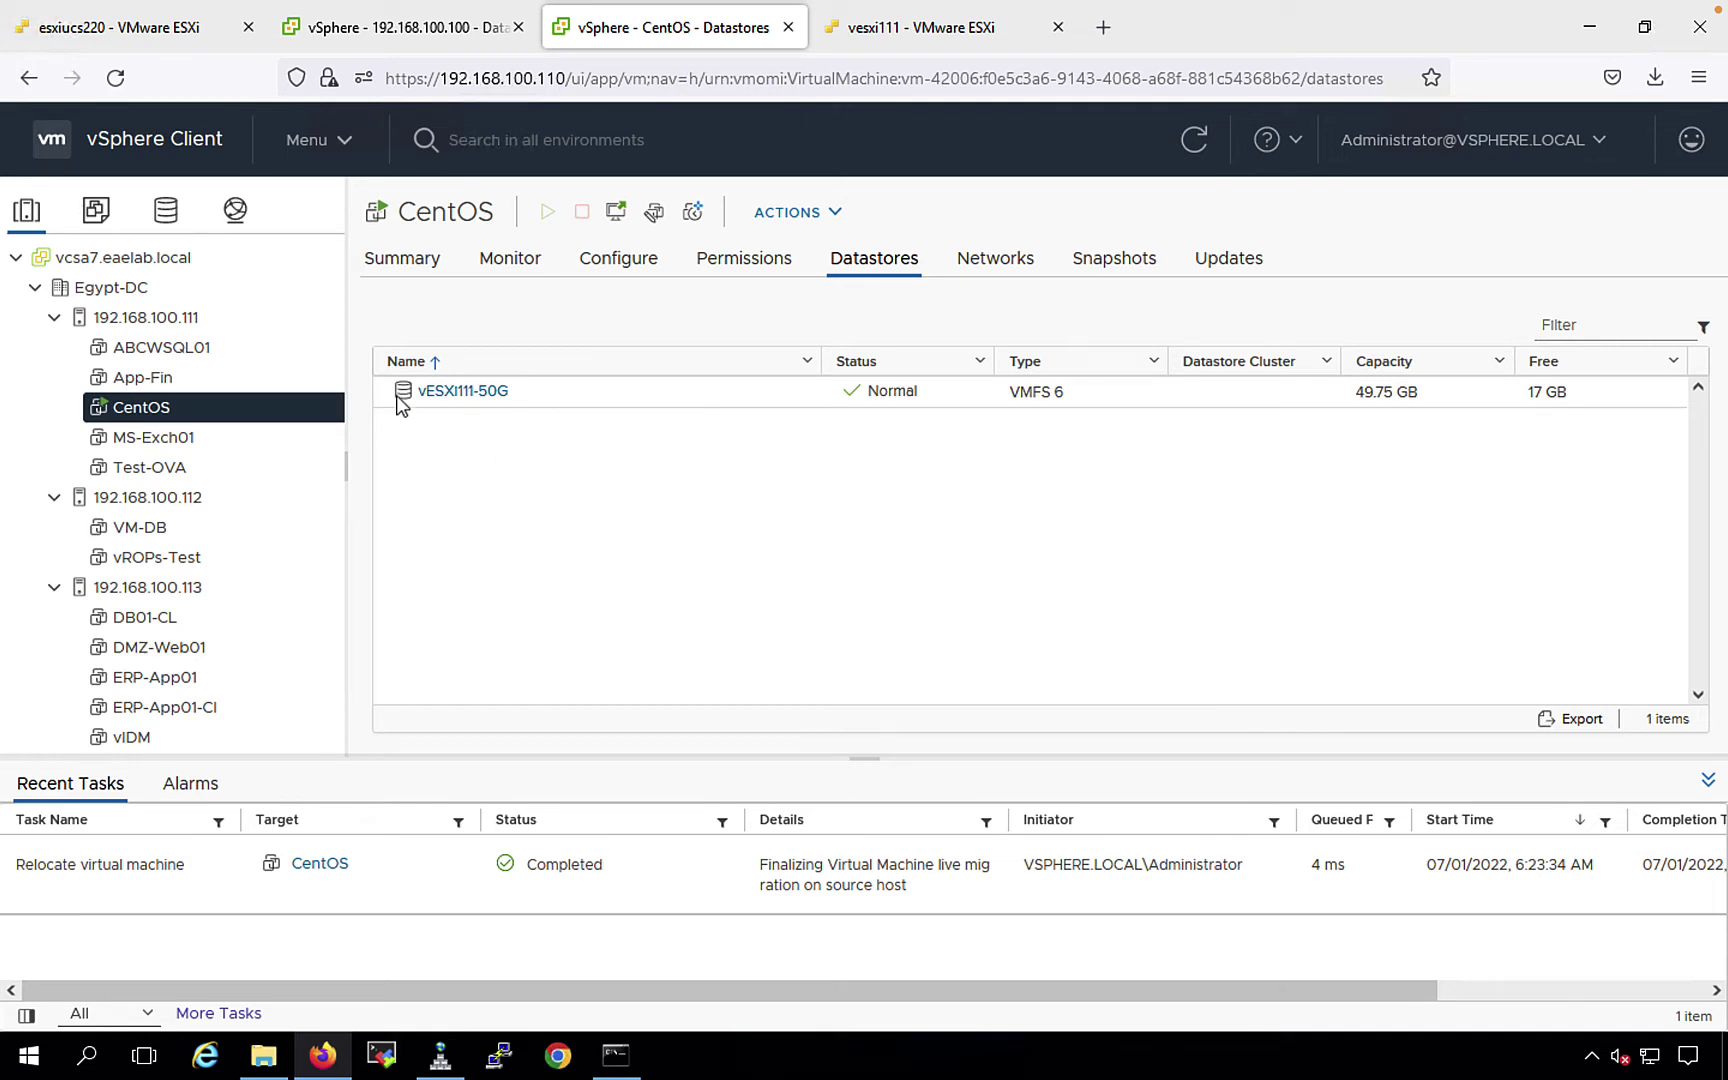
{"action": "right_click", "coordinate": [138, 417]}
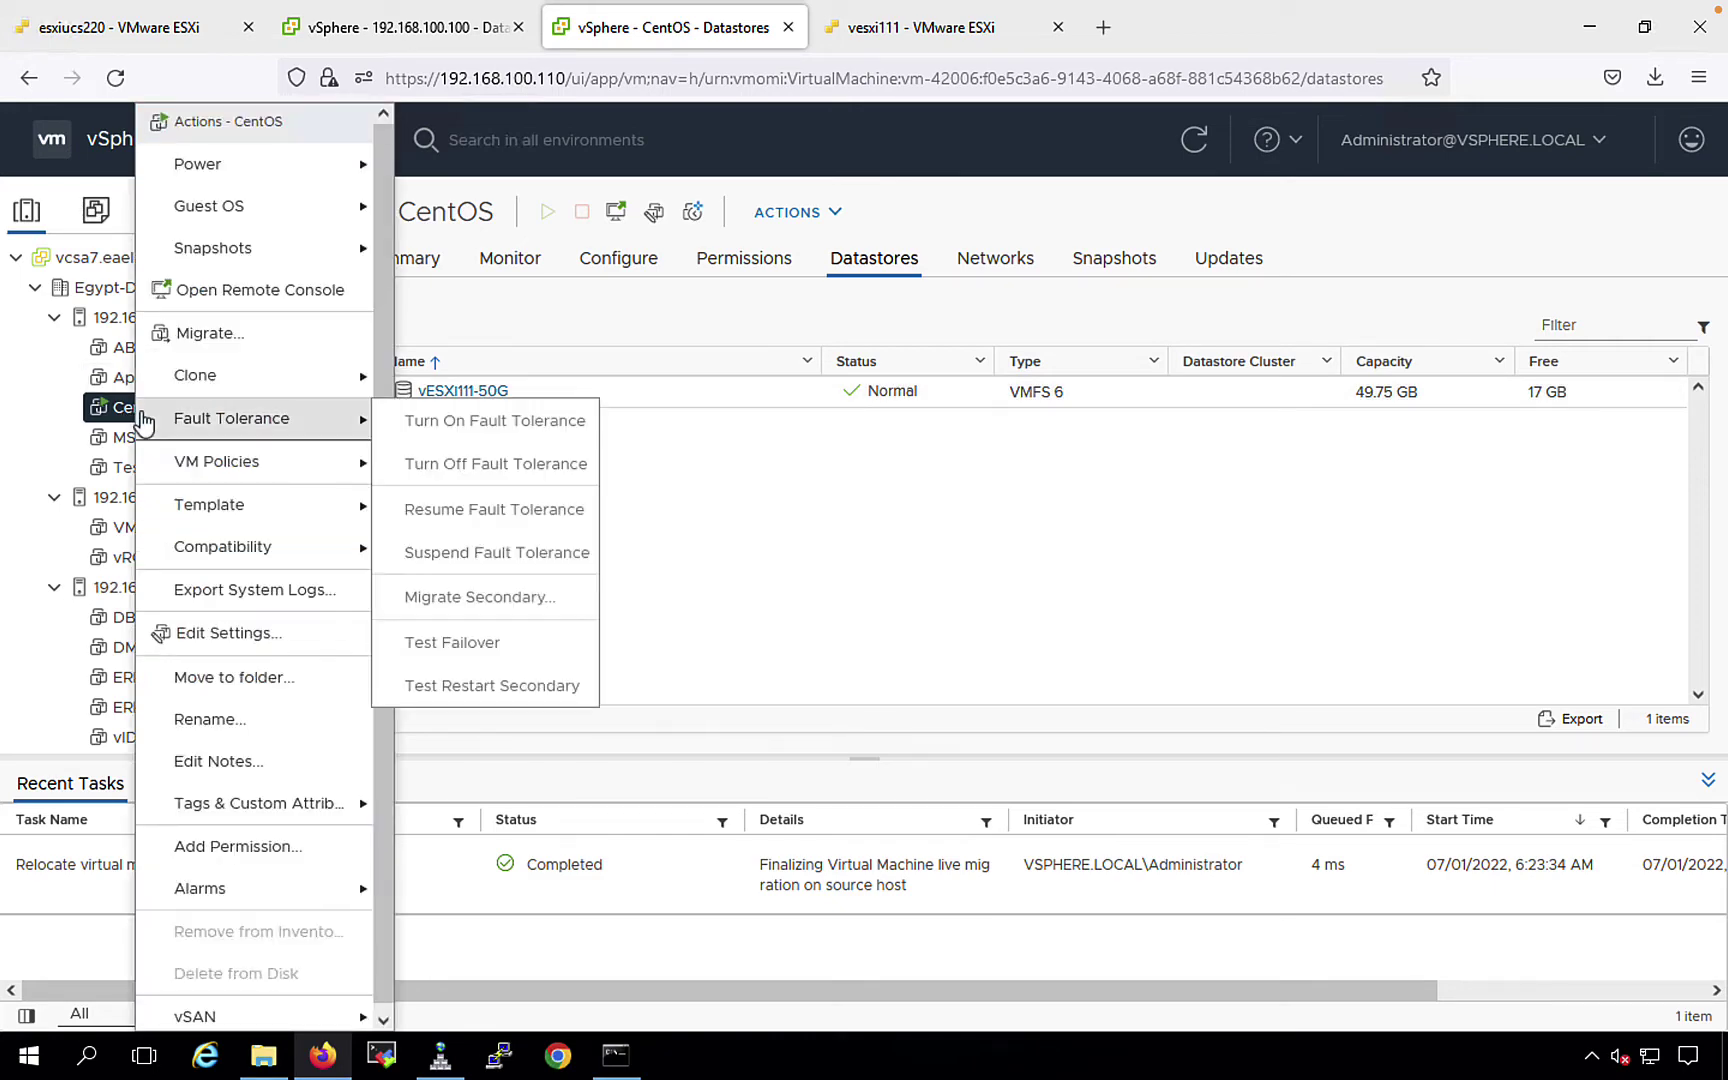
{"action": "left_click", "coordinate": [230, 343]}
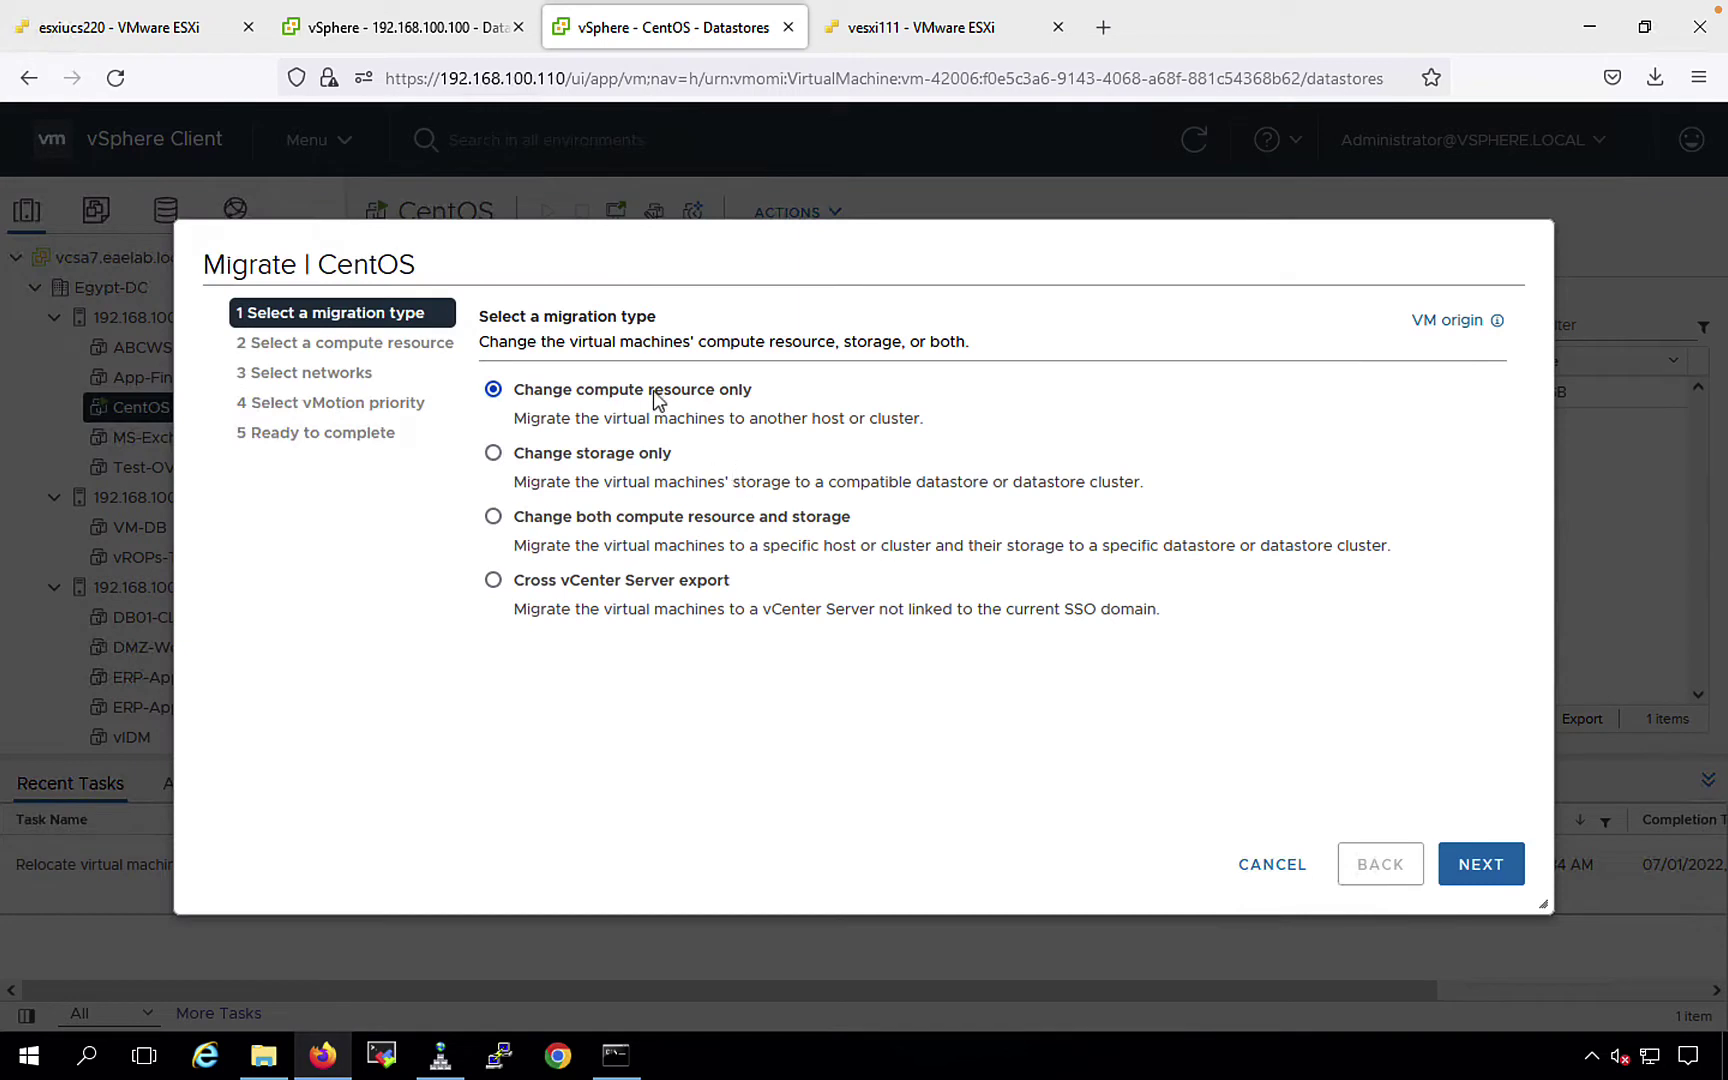
{"action": "left_click", "coordinate": [1481, 864]}
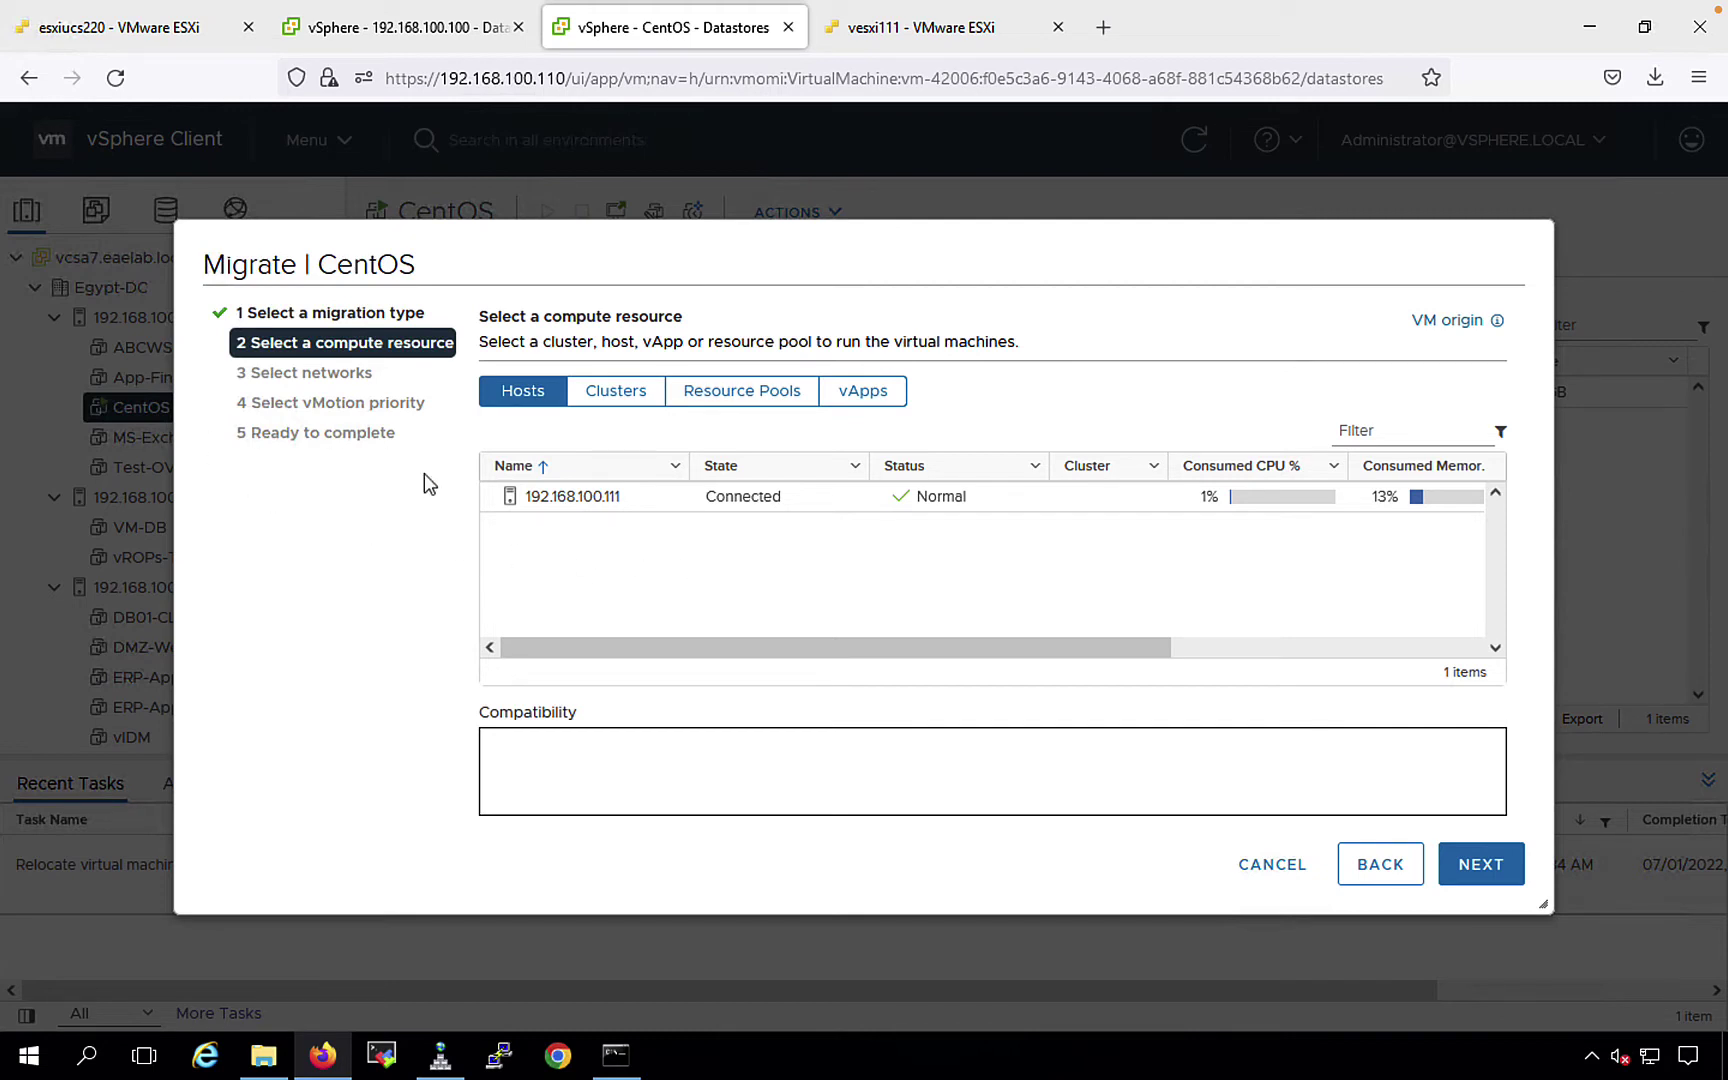
{"action": "left_click", "coordinate": [1238, 866]}
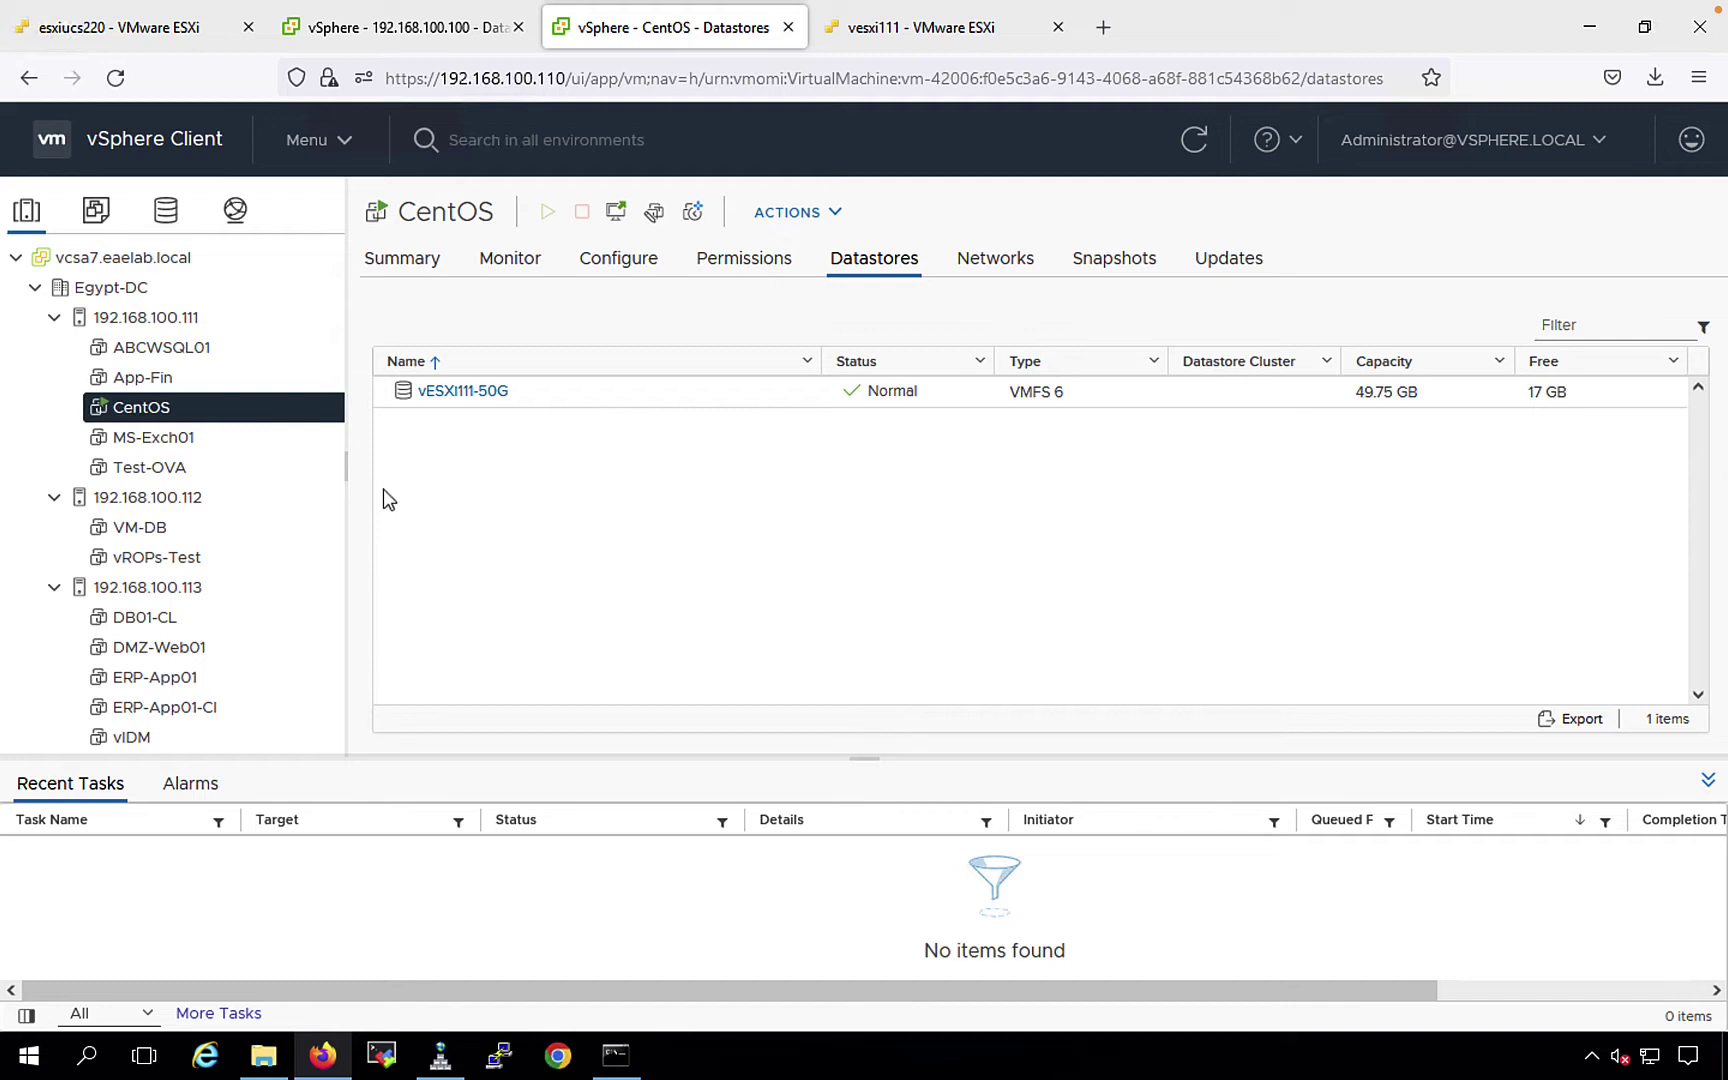
{"action": "right_click", "coordinate": [157, 410]}
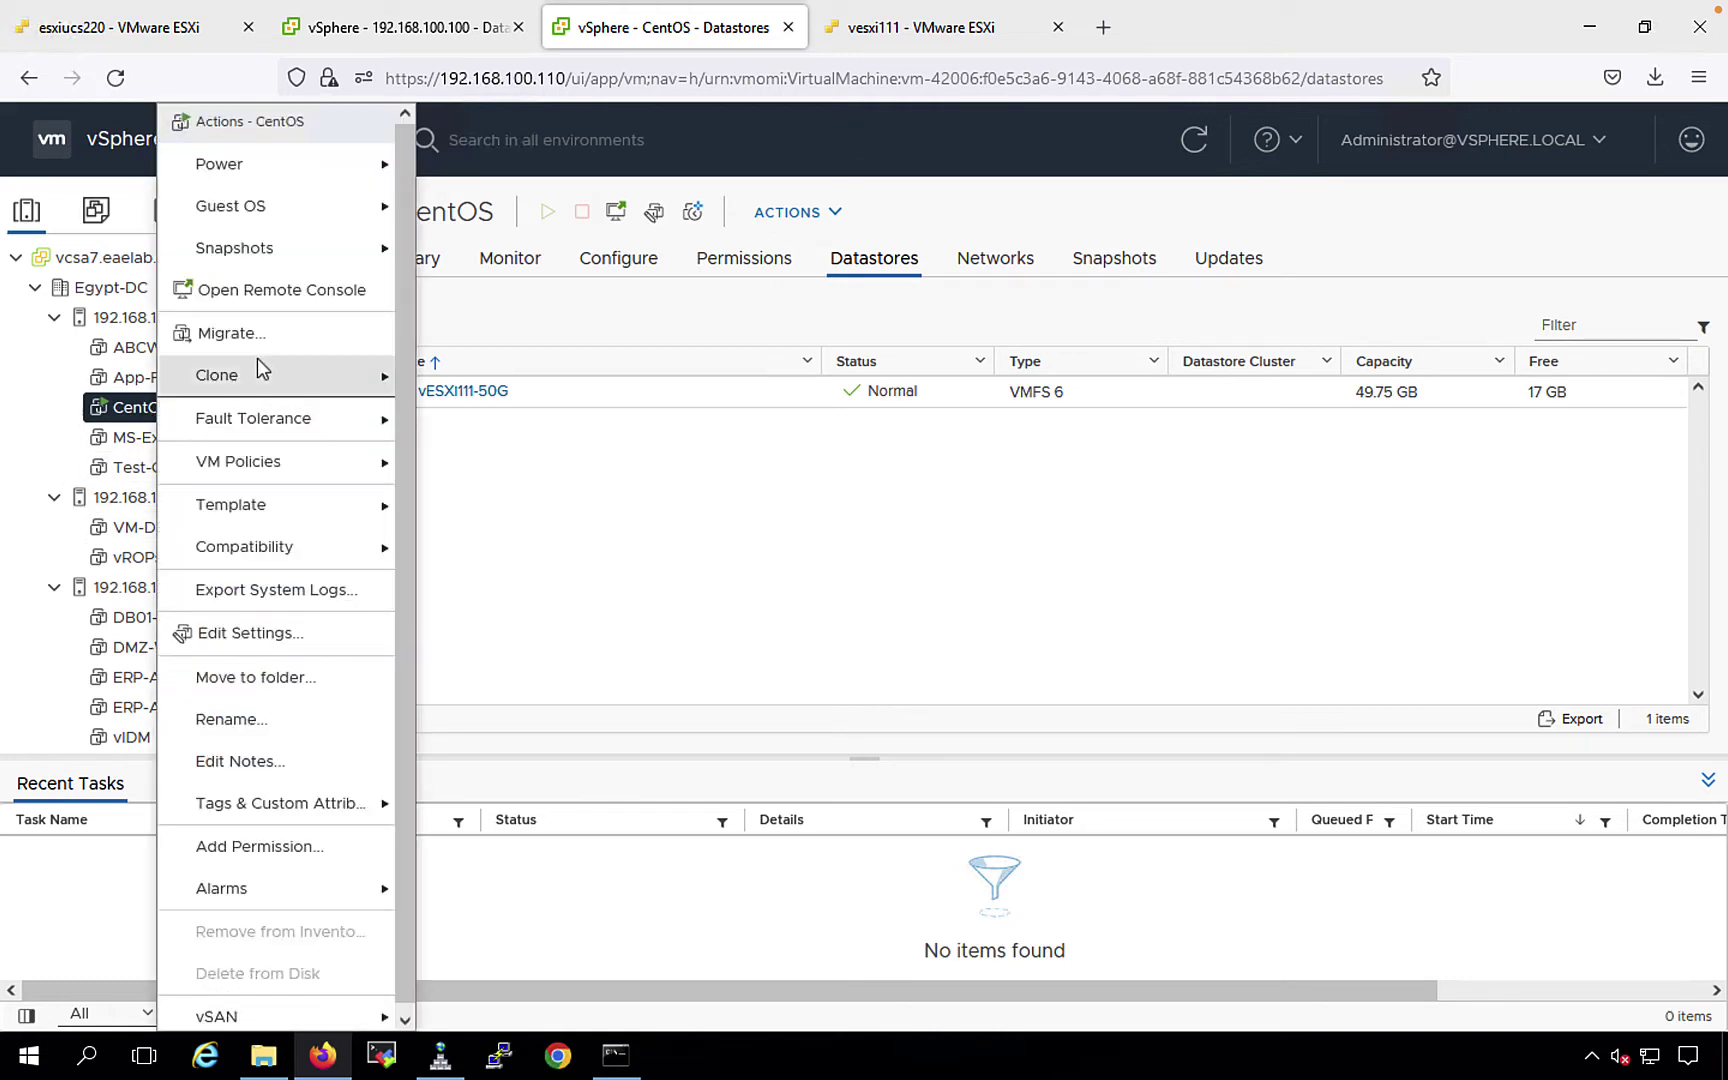
{"action": "left_click", "coordinate": [530, 490]}
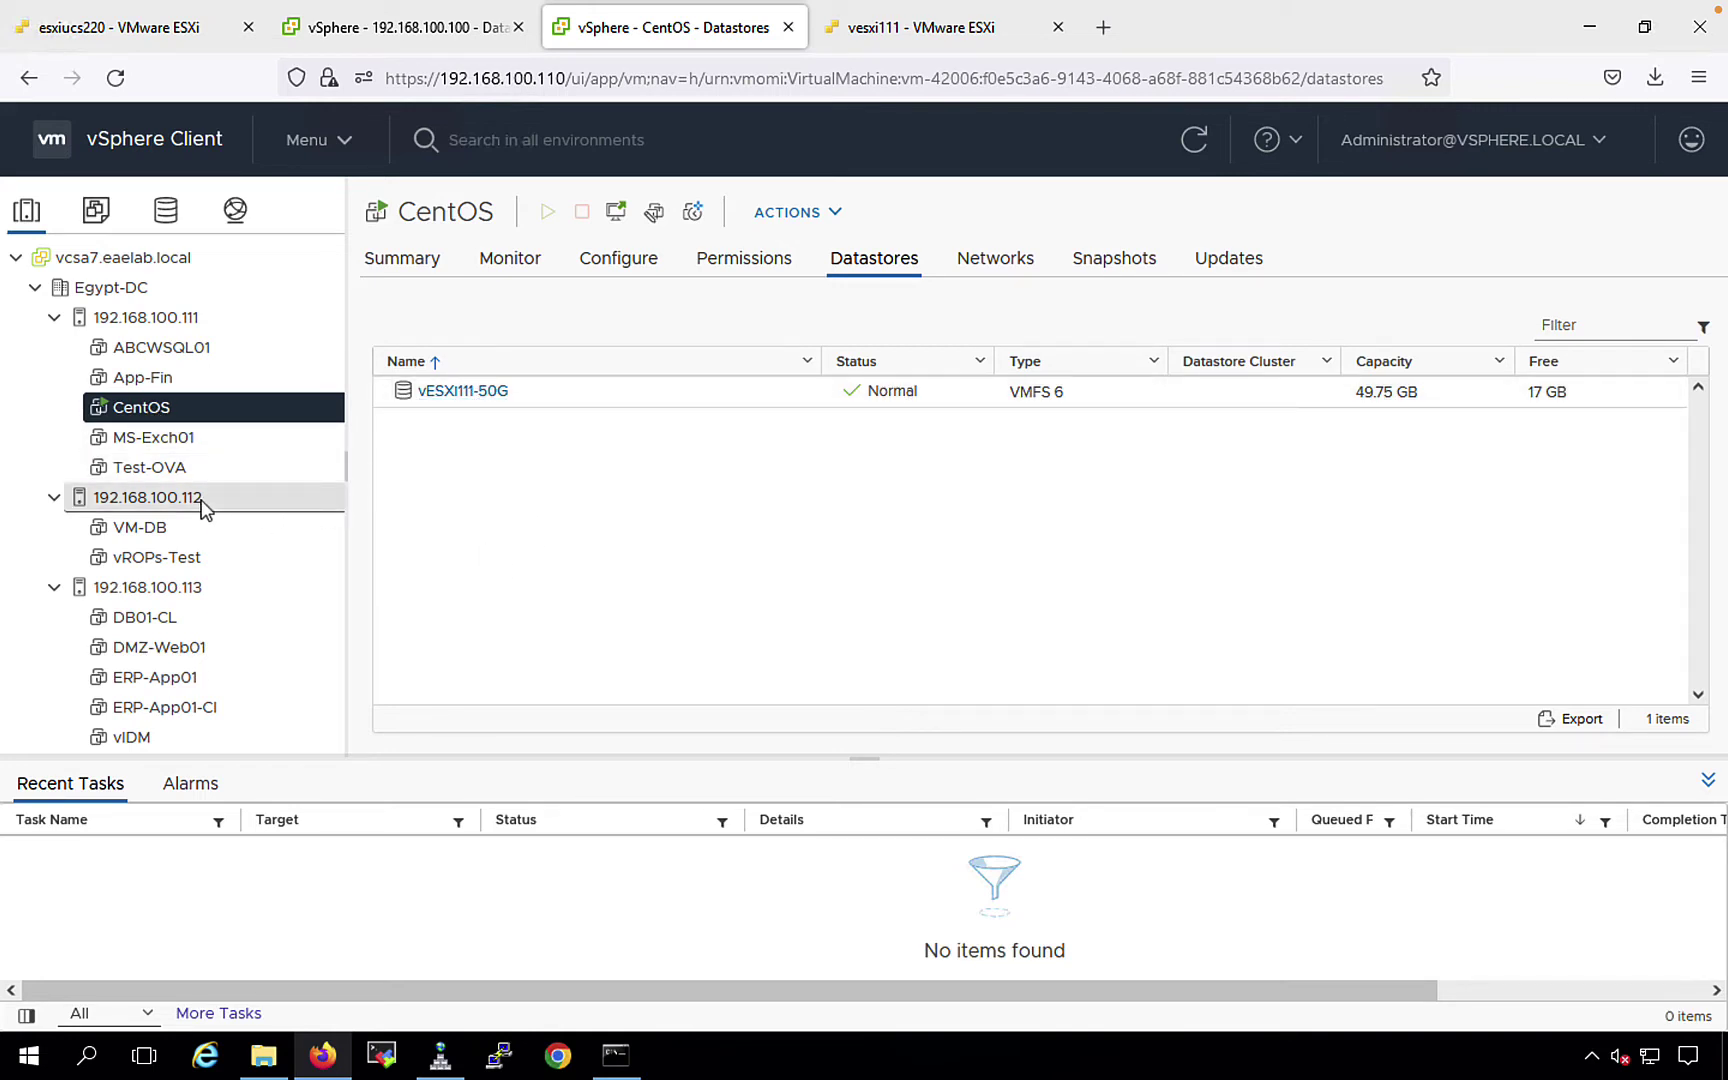
Compare the datastores attached to hosts 192.168.100.112 and 192.168.100.111
{"action": "left_click", "coordinate": [150, 497]}
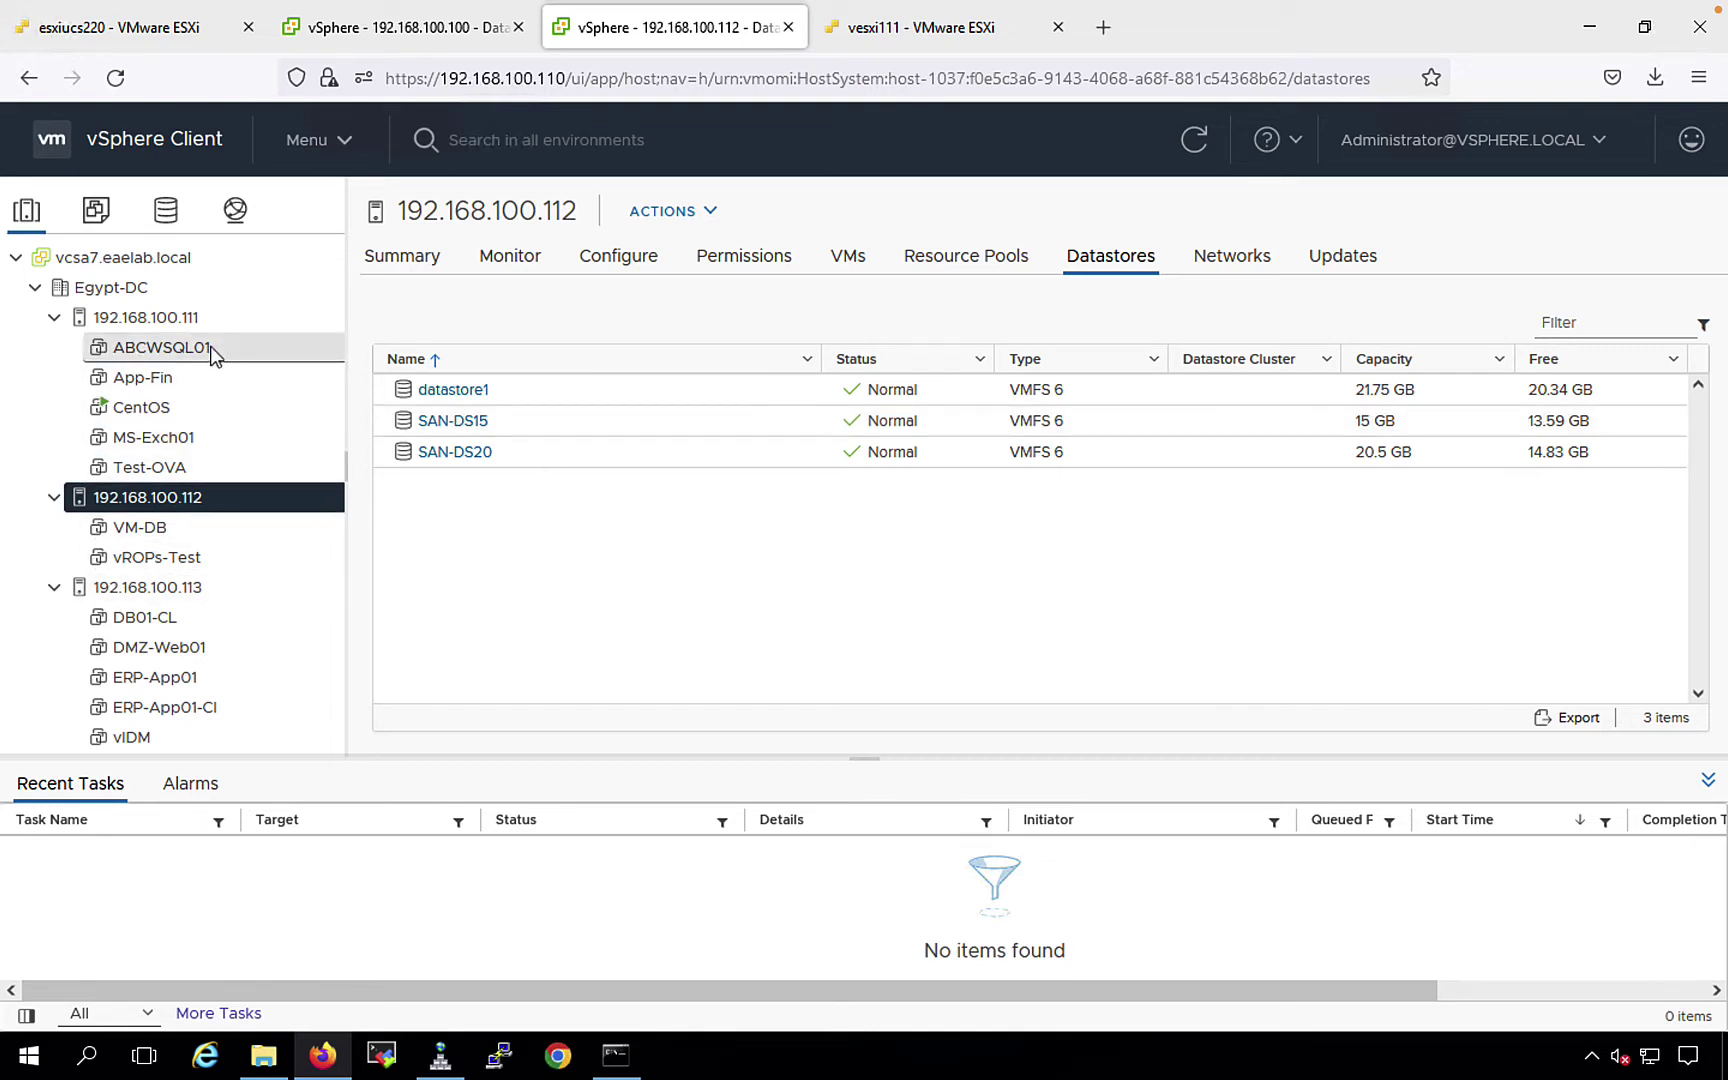
{"action": "left_click", "coordinate": [184, 321]}
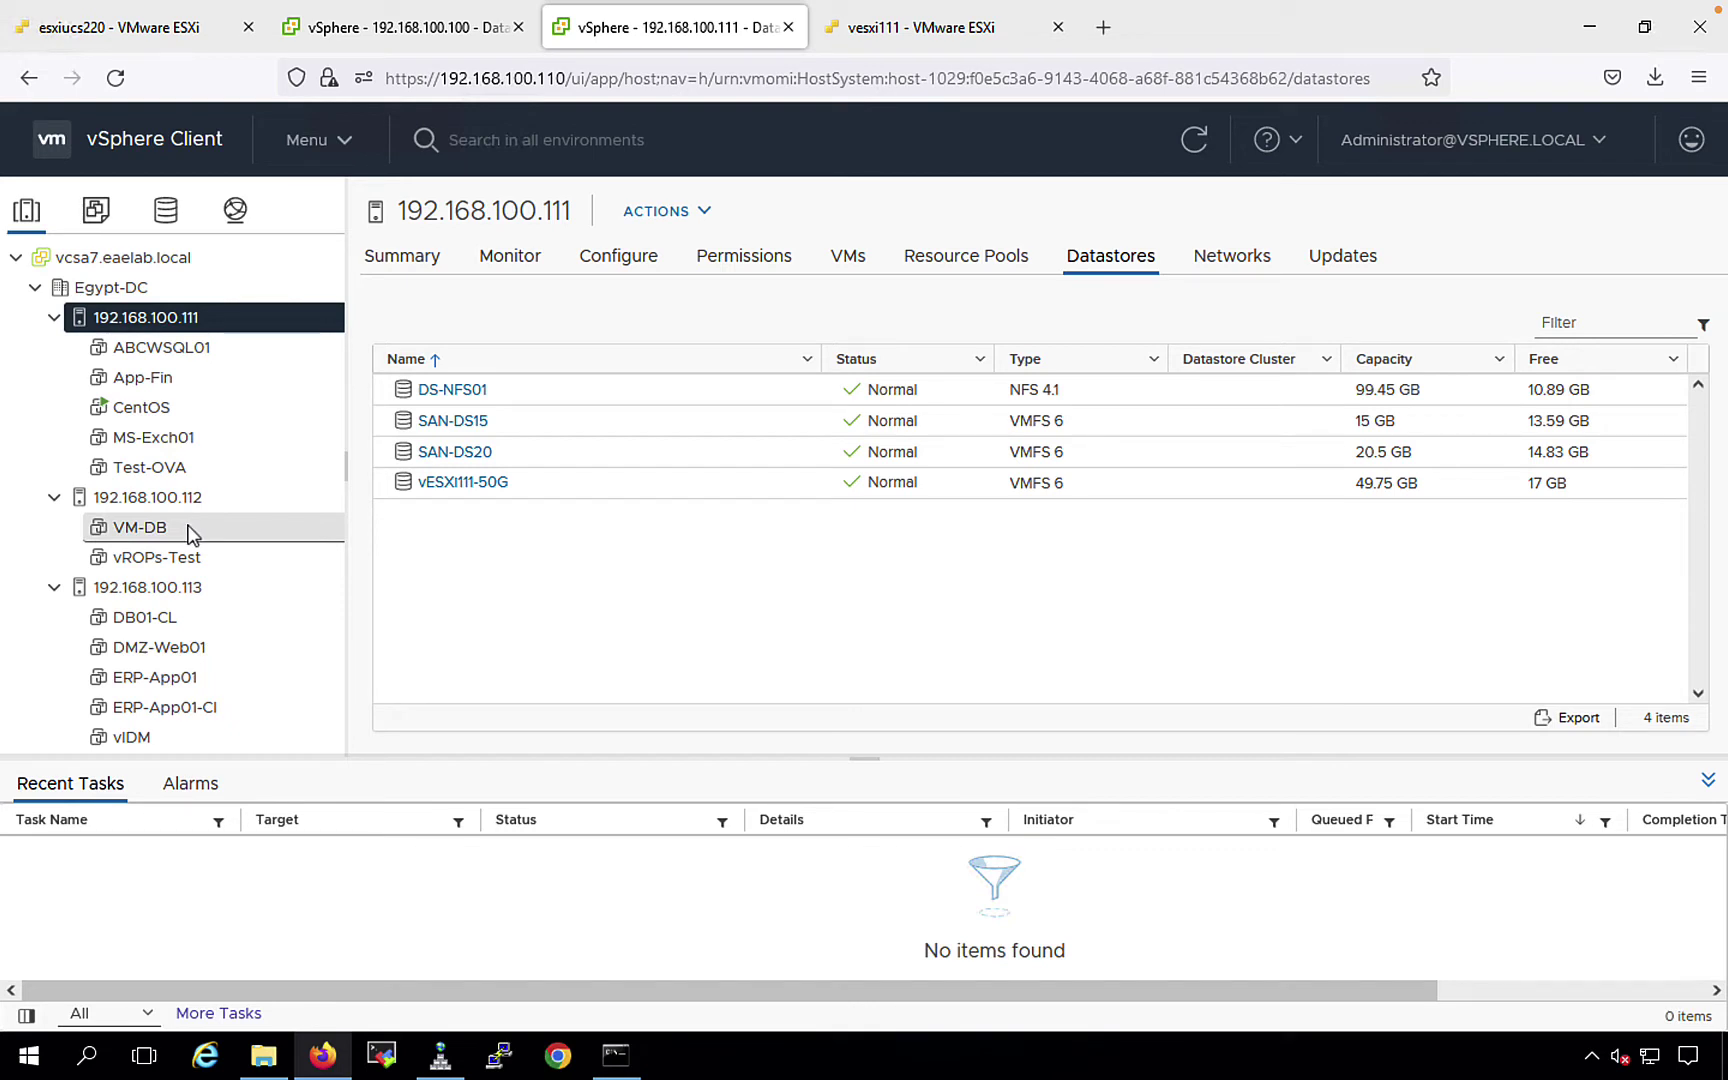
{"action": "left_click", "coordinate": [152, 414]}
{"action": "right_click", "coordinate": [152, 414]}
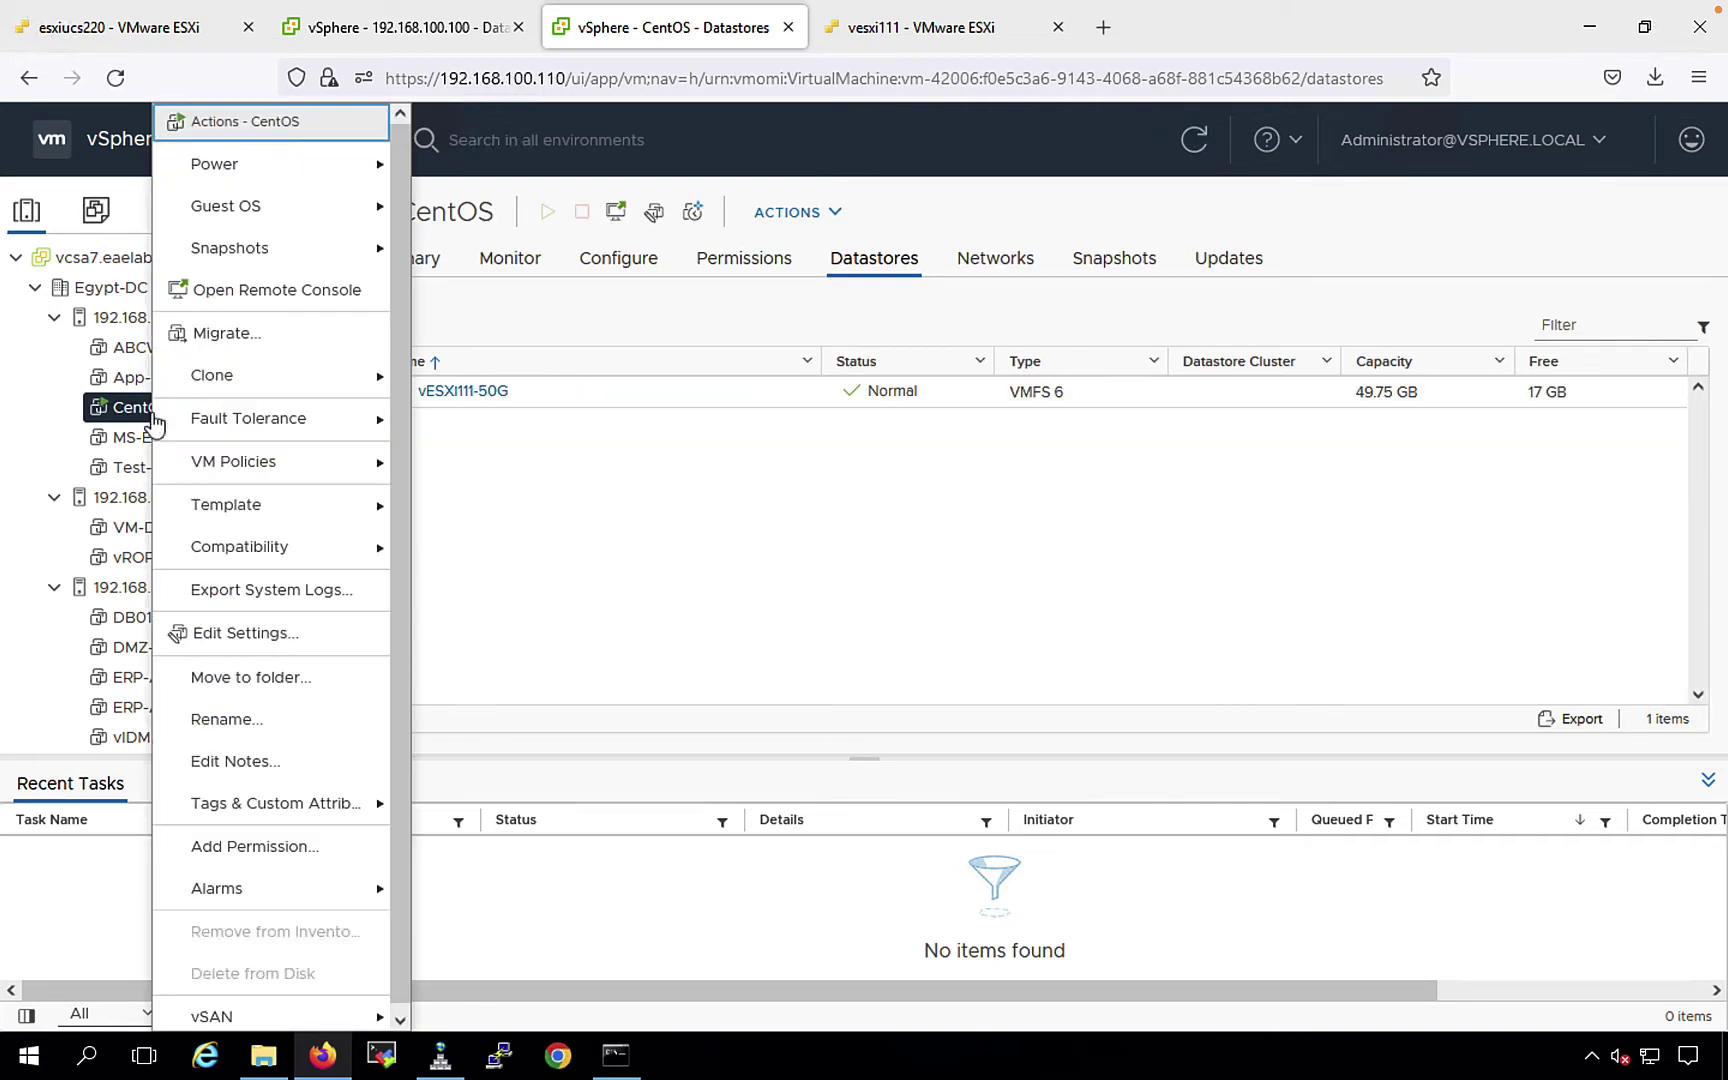
{"action": "left_click", "coordinate": [262, 345]}
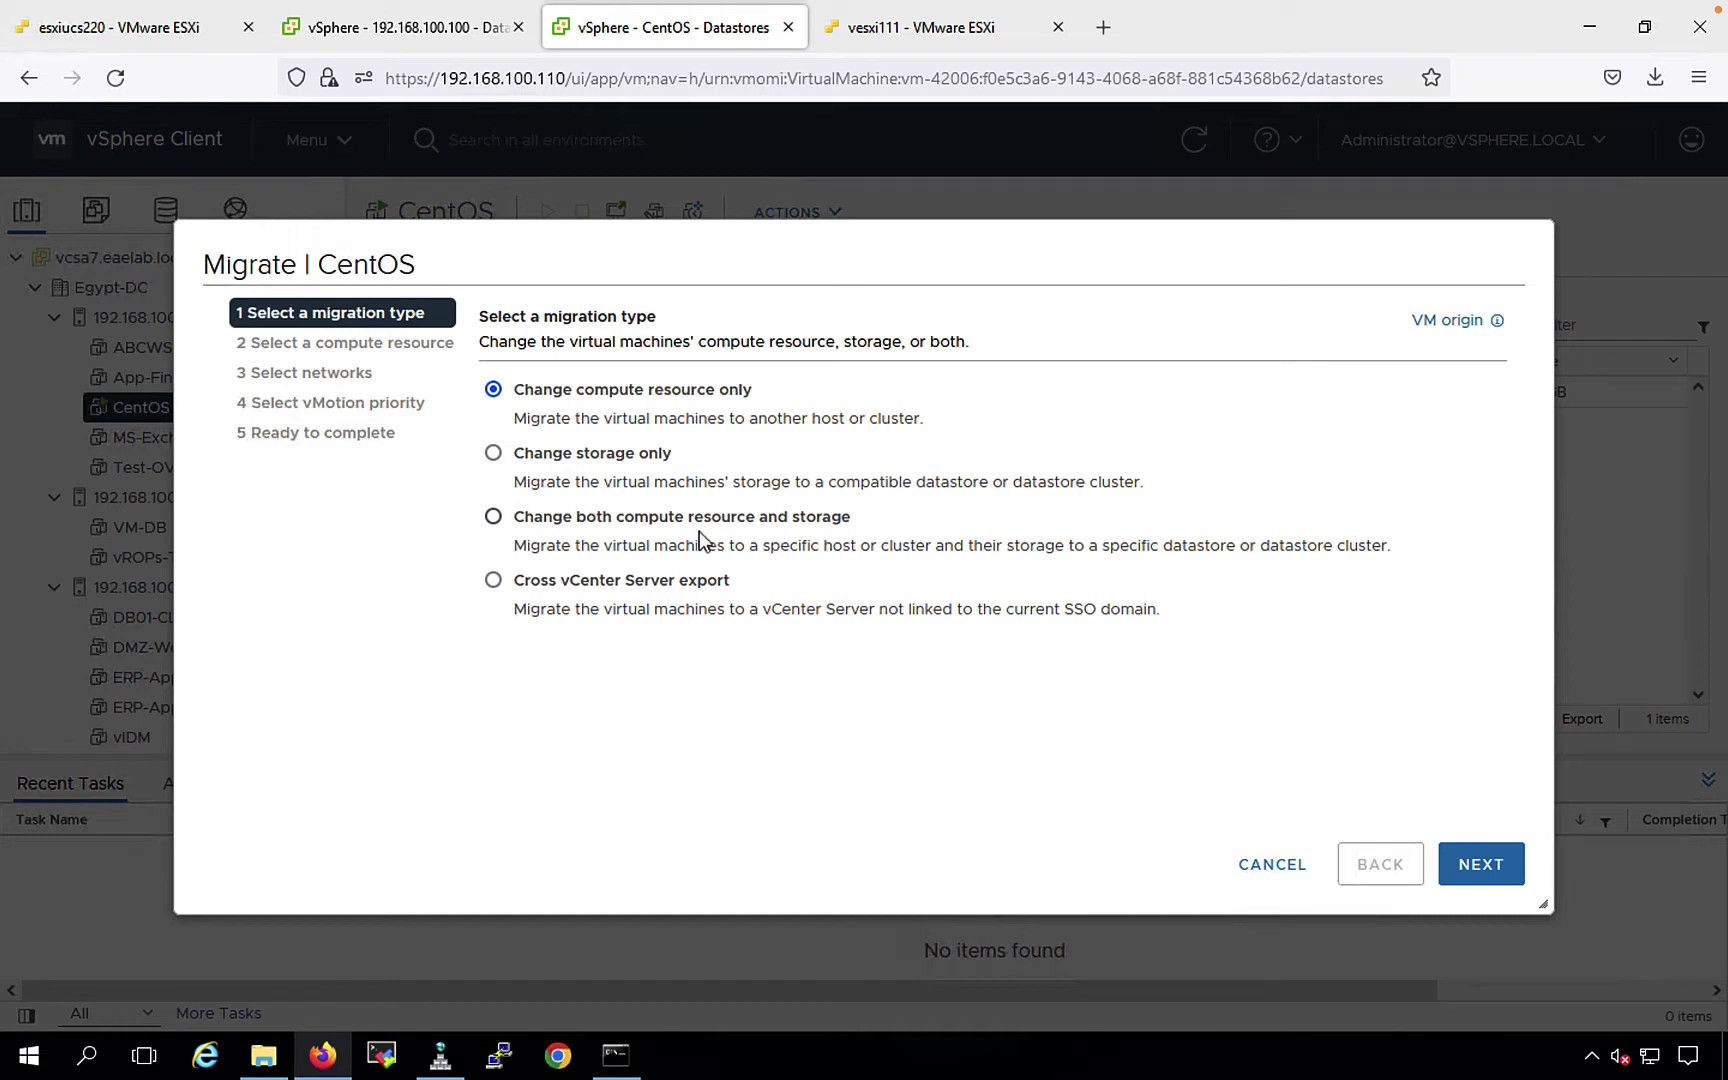
{"action": "left_click", "coordinate": [688, 518]}
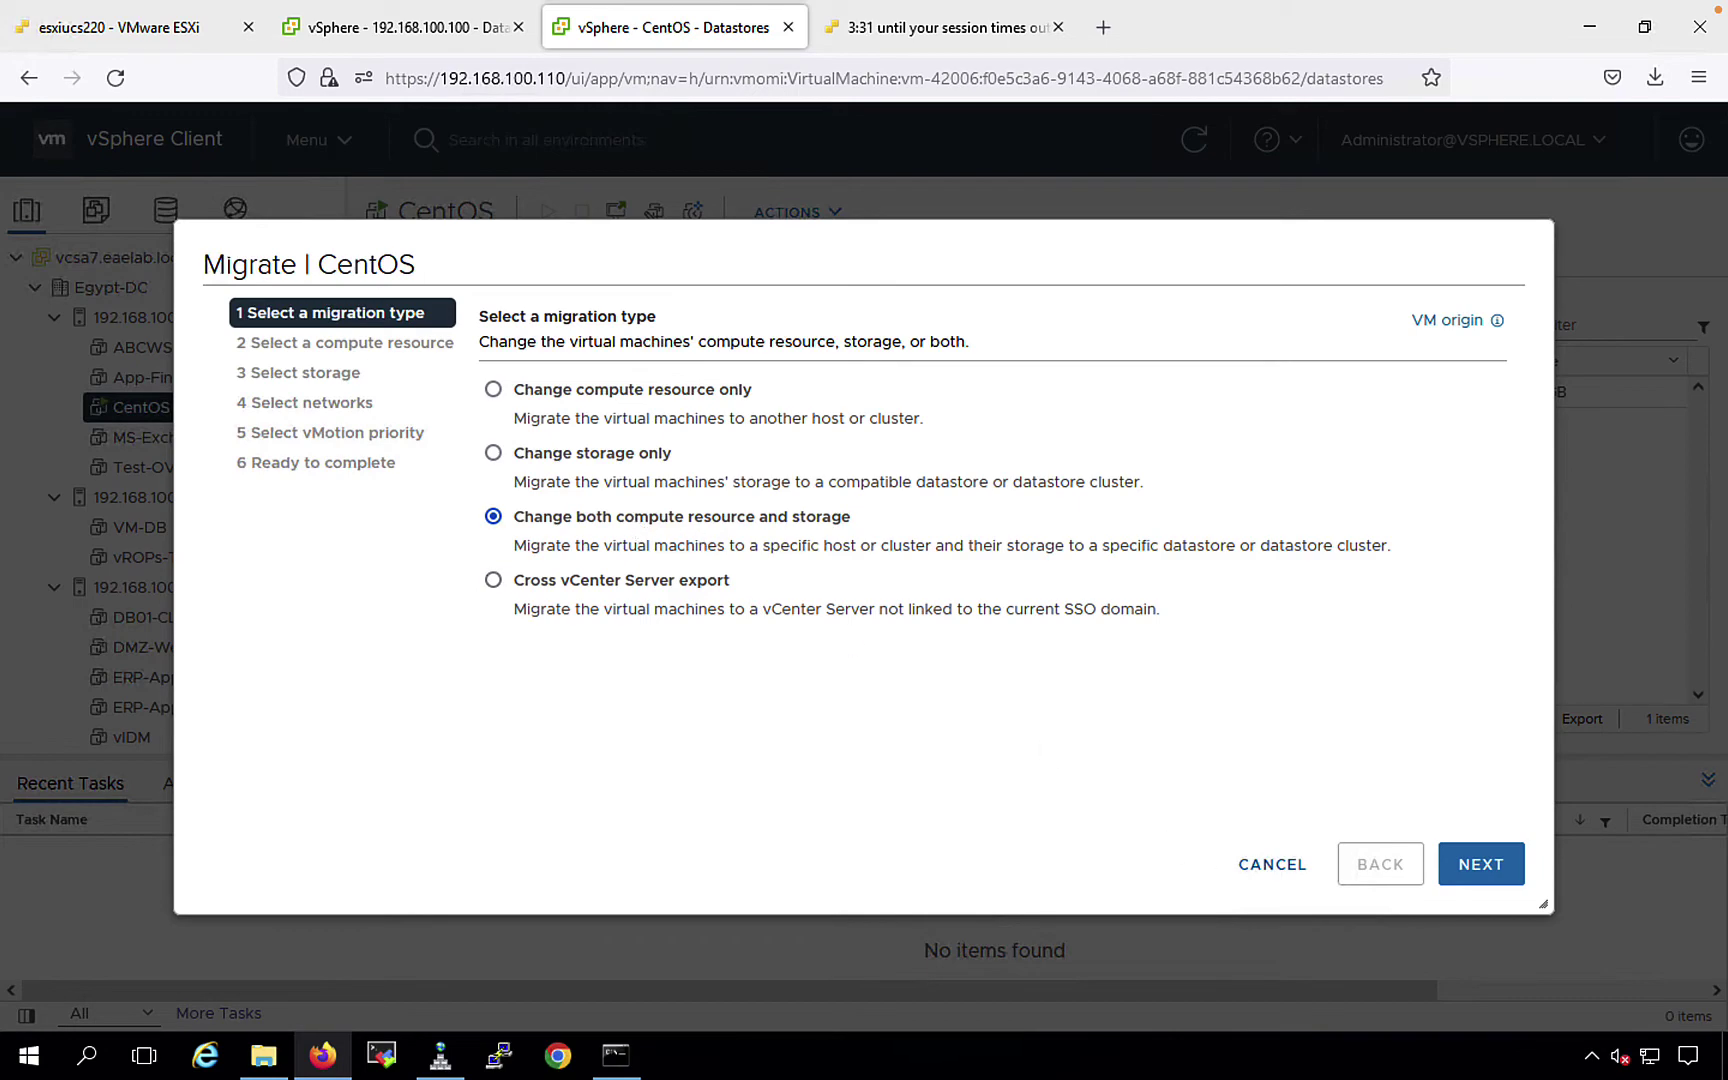
{"action": "left_click", "coordinate": [1272, 864]}
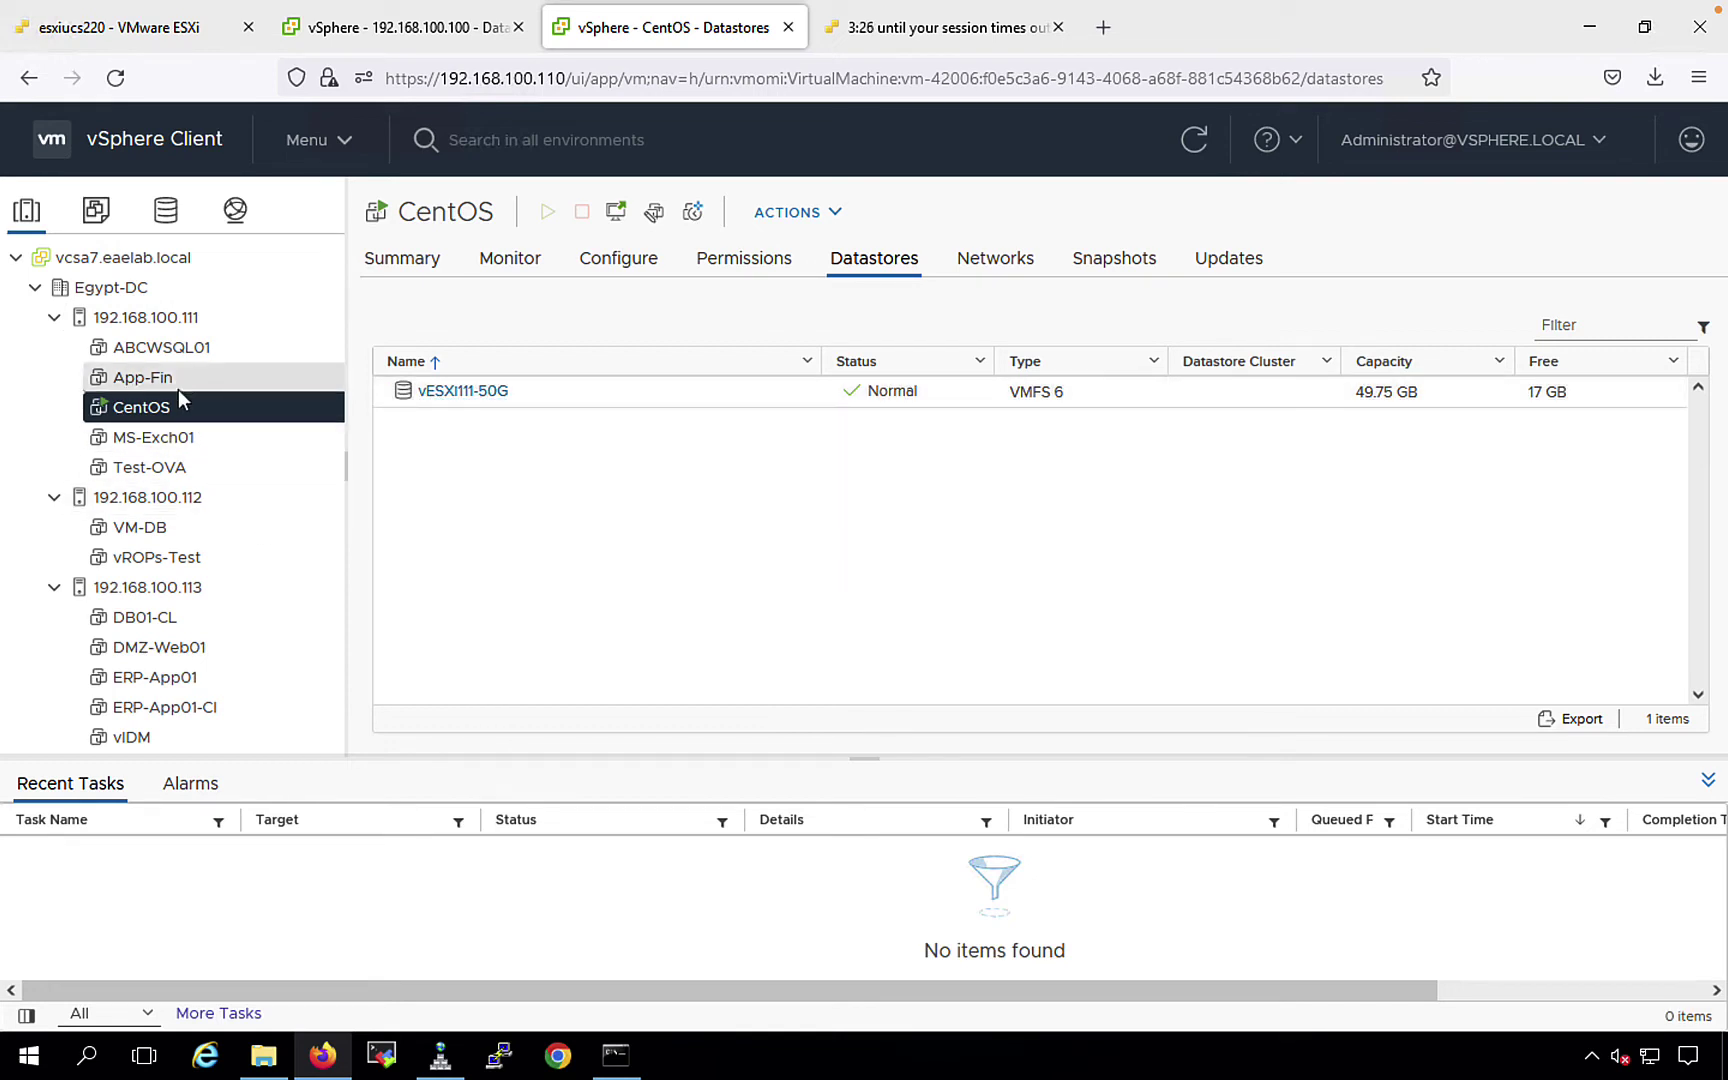
Start a migration of the CentOS virtual machine that changes both compute resource and storage
{"action": "left_click", "coordinate": [178, 499]}
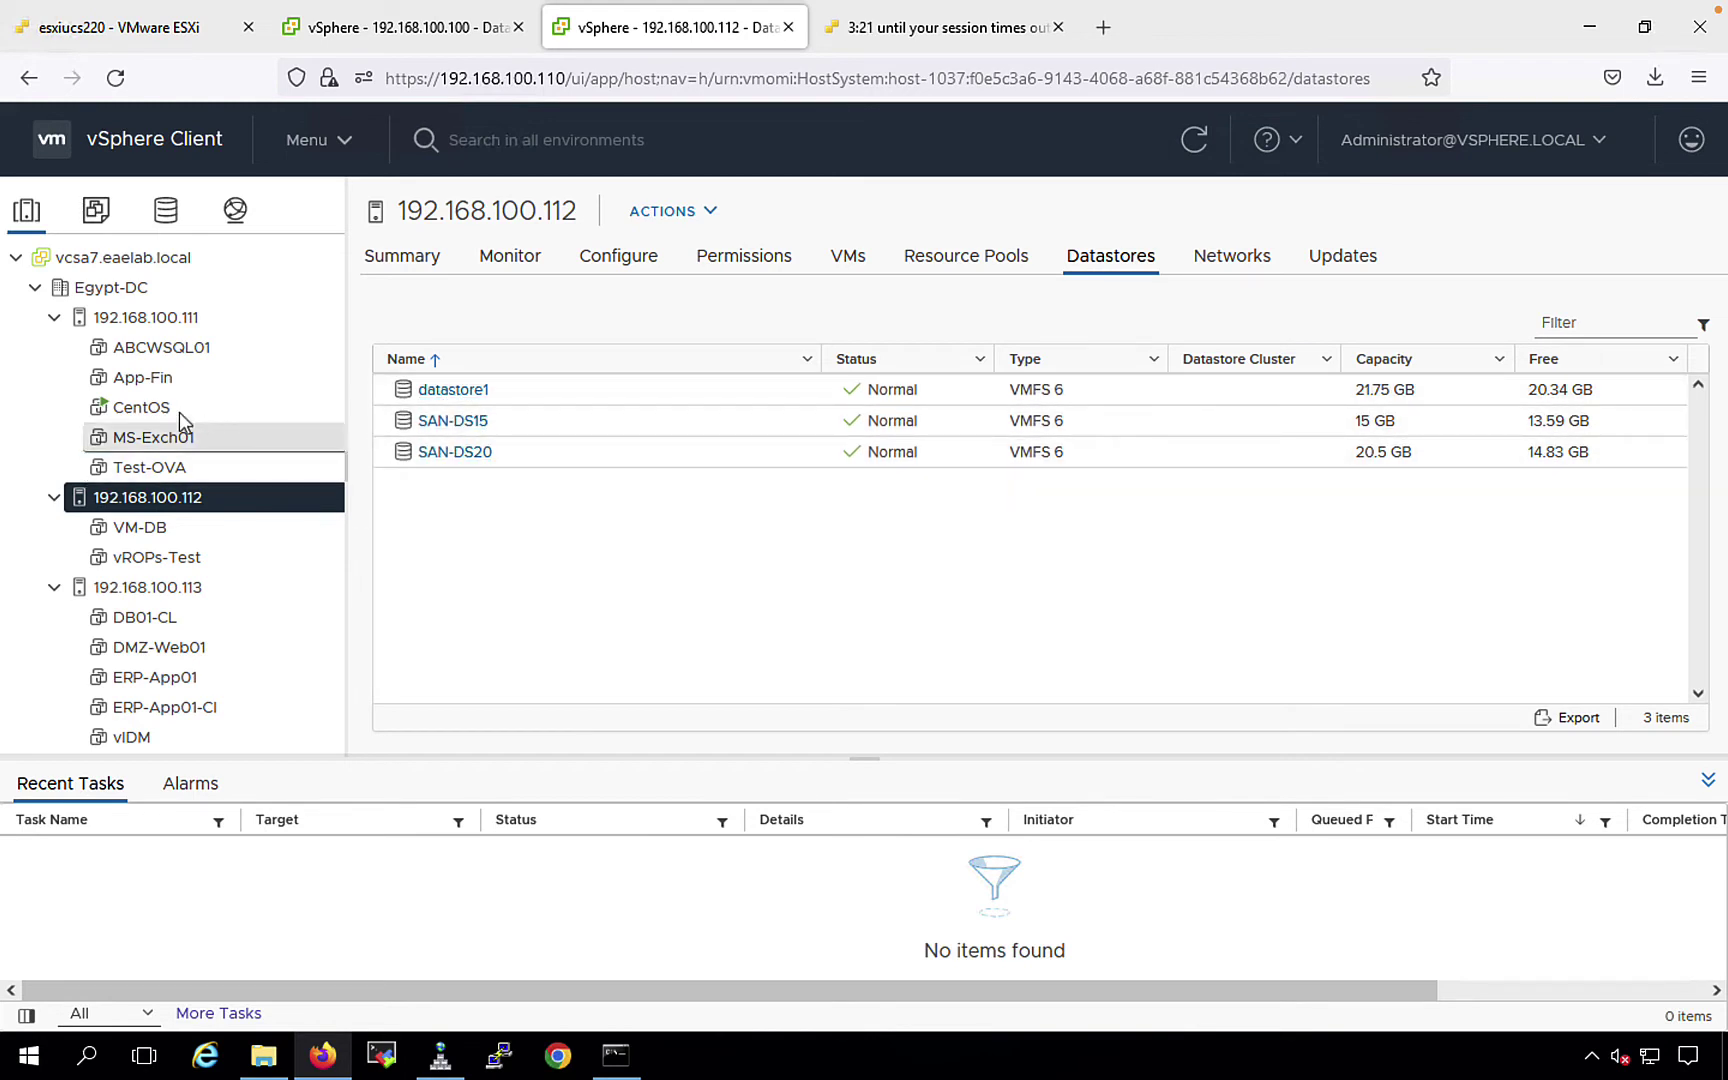
{"action": "left_click", "coordinate": [140, 410]}
{"action": "right_click", "coordinate": [142, 412]}
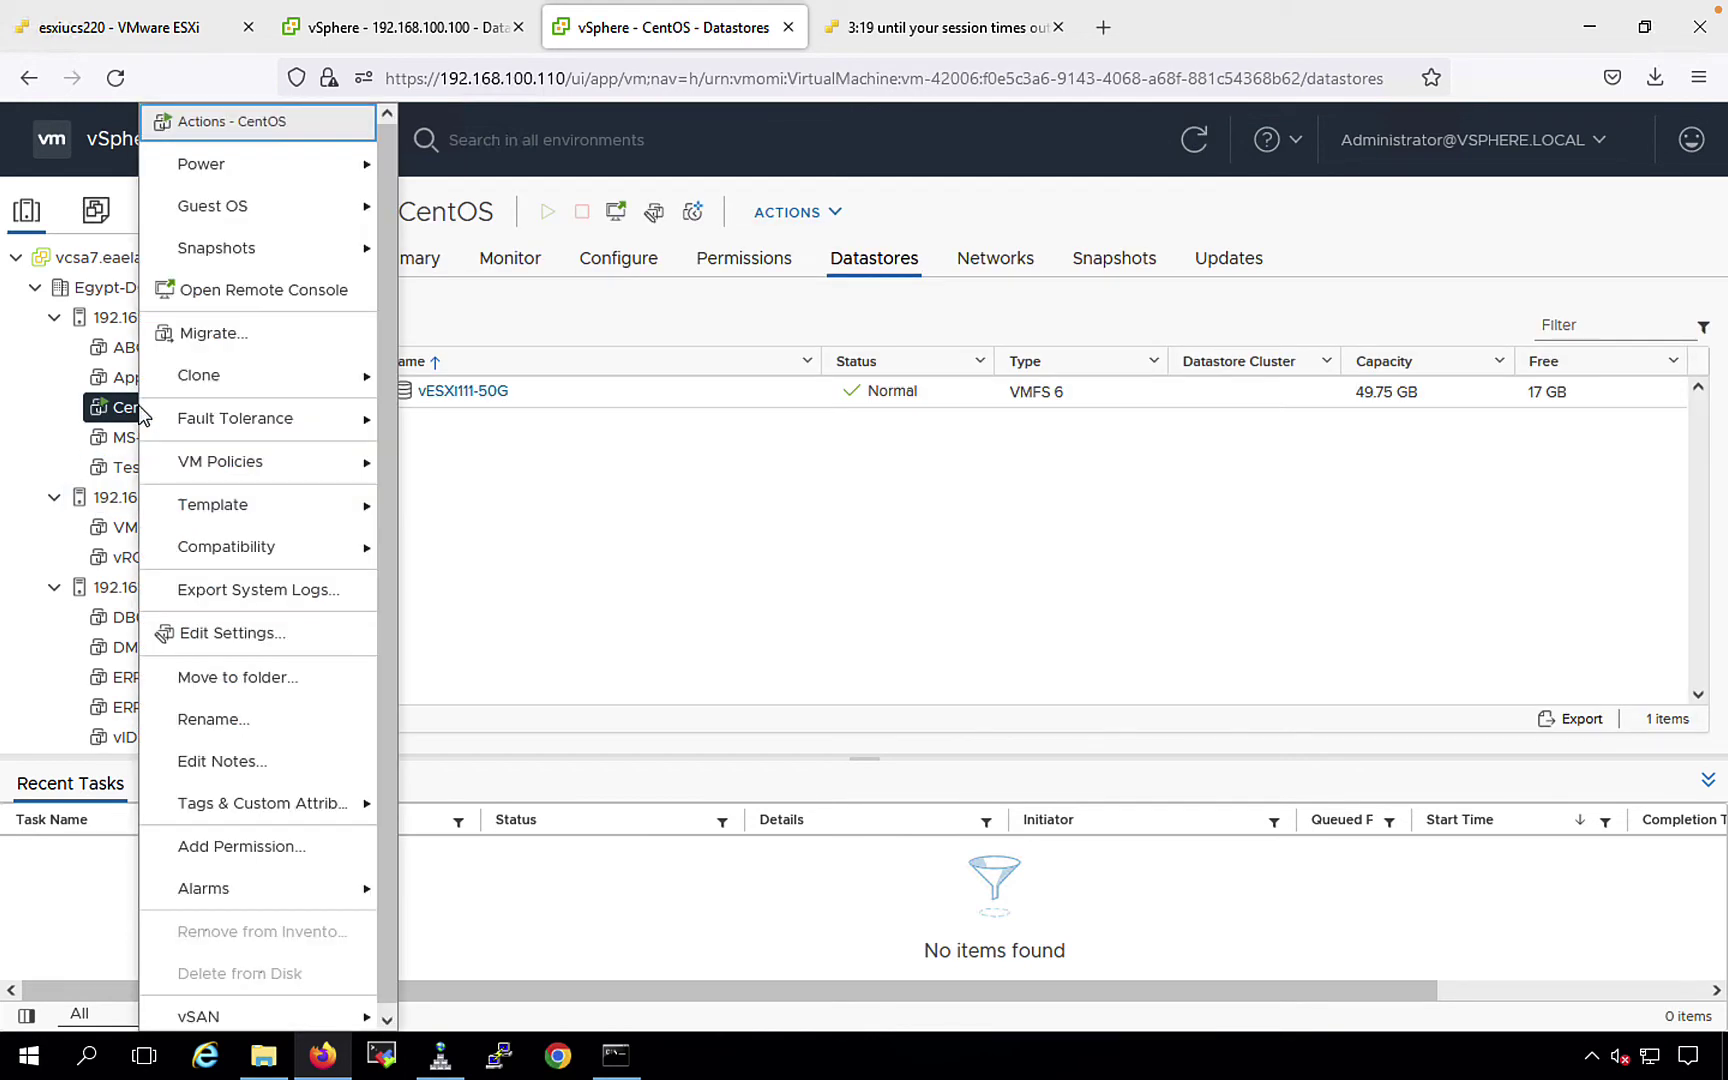
{"action": "left_click", "coordinate": [212, 334]}
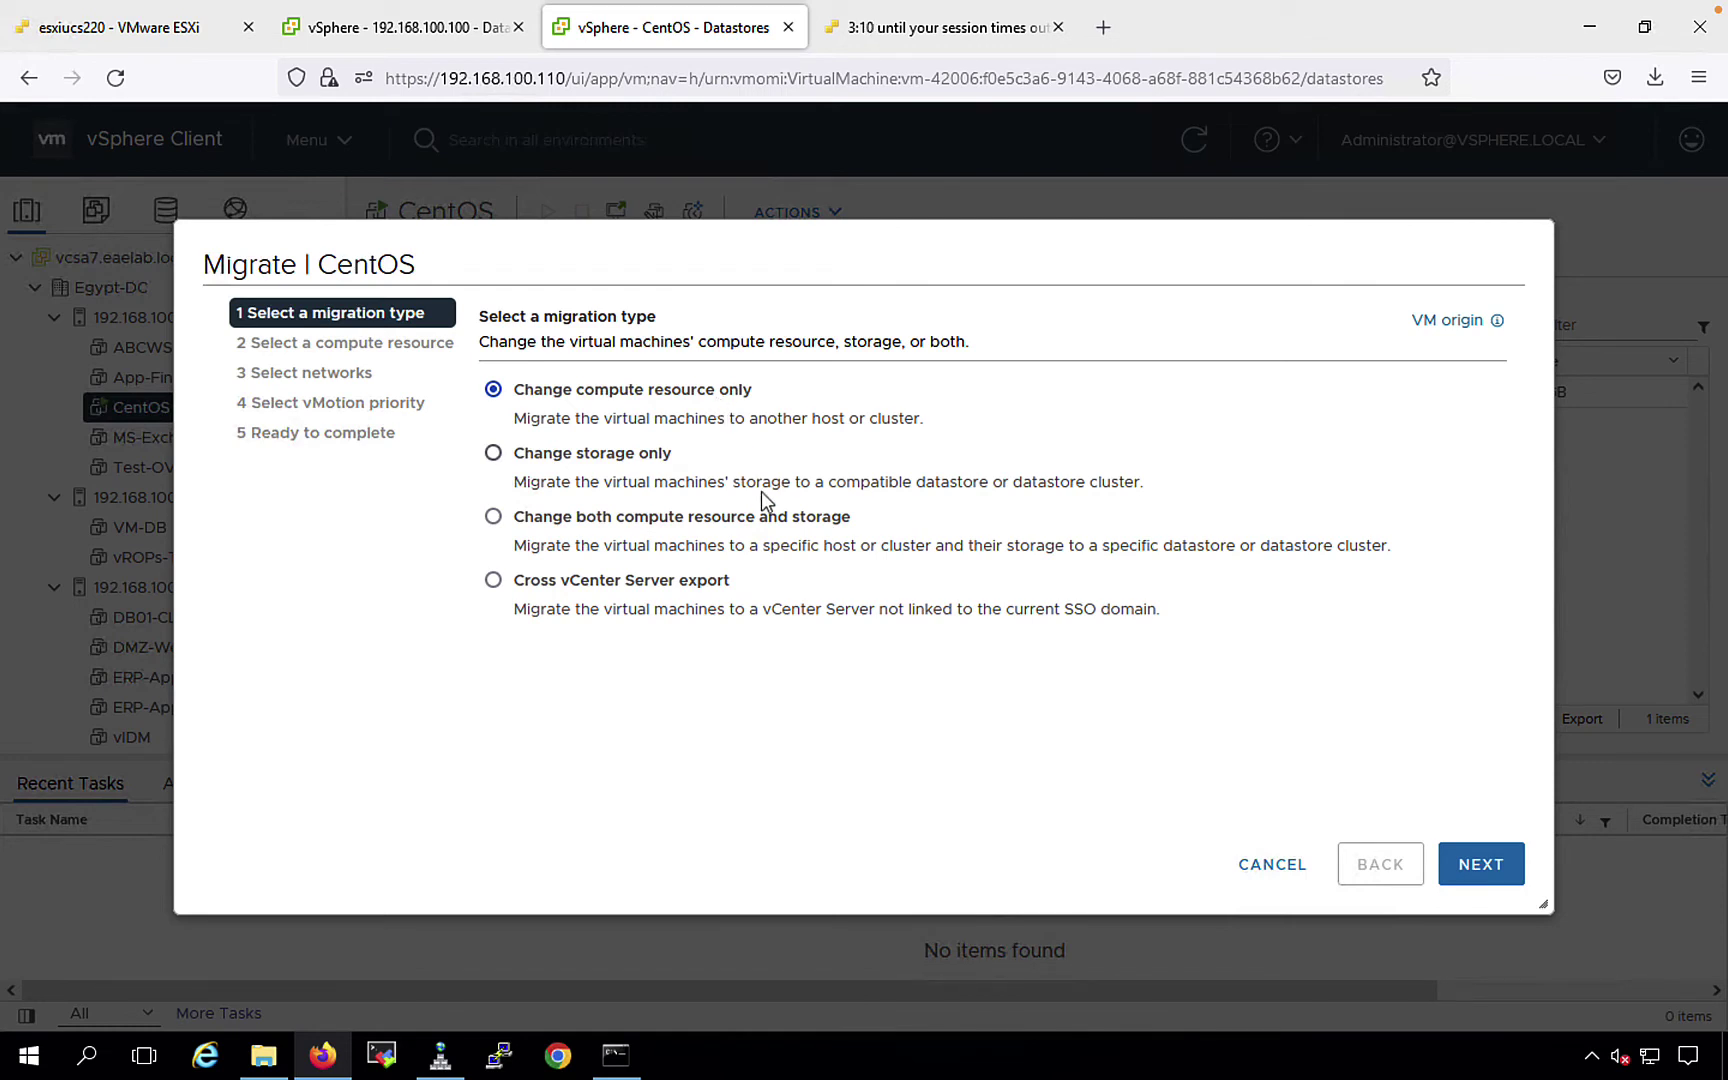
{"action": "left_click", "coordinate": [651, 519]}
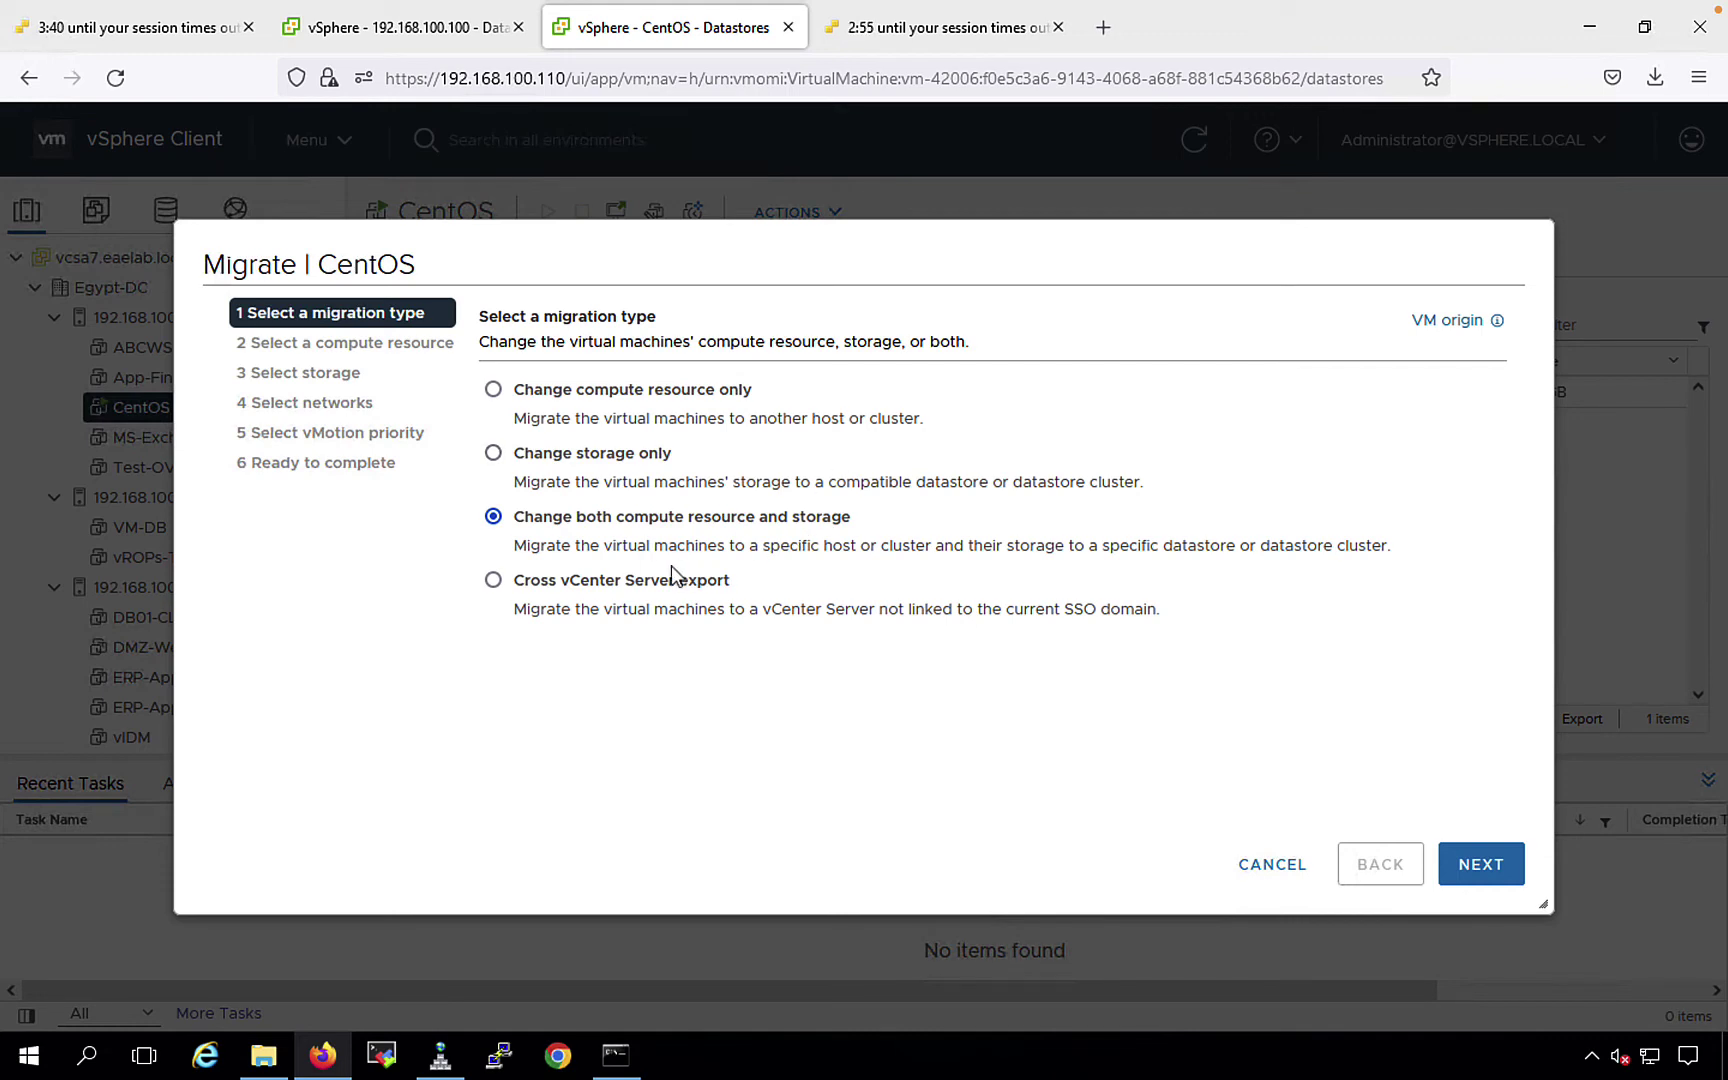
{"action": "left_click", "coordinate": [1468, 870]}
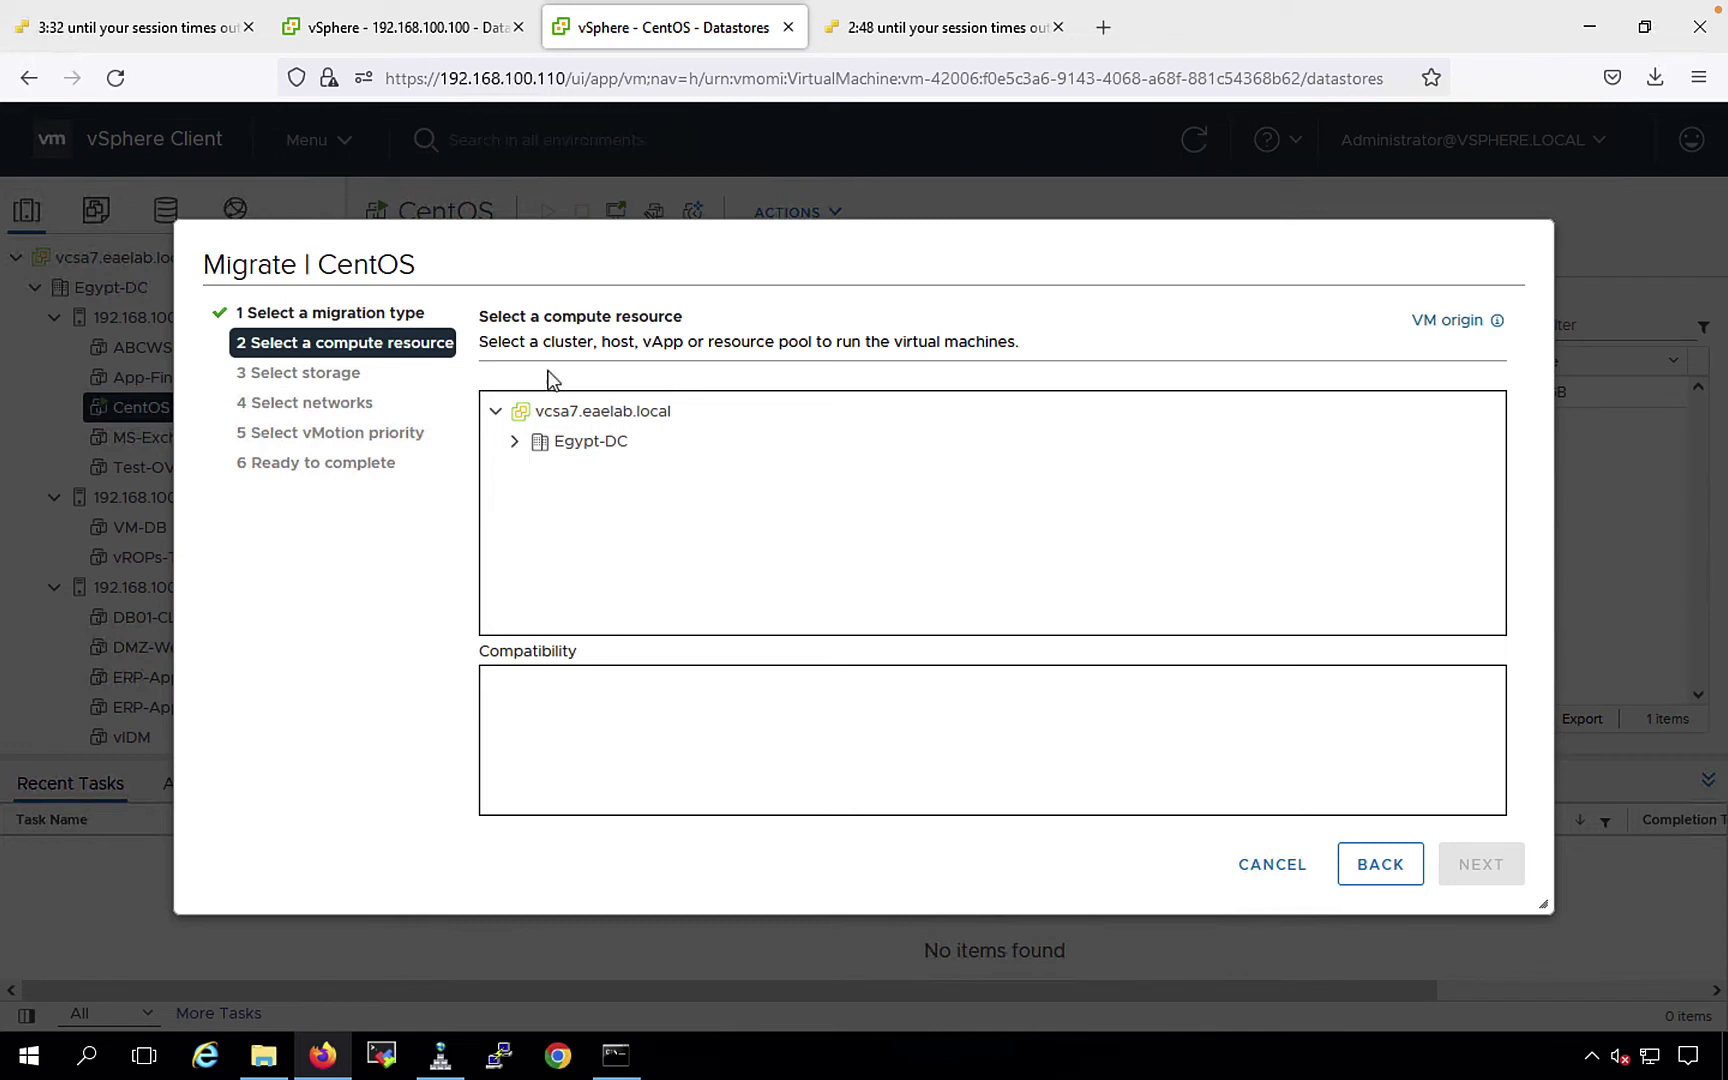
Choose host 192.168.100.112 in Egypt-DC as the migration's destination compute resource
{"action": "left_click", "coordinate": [514, 443]}
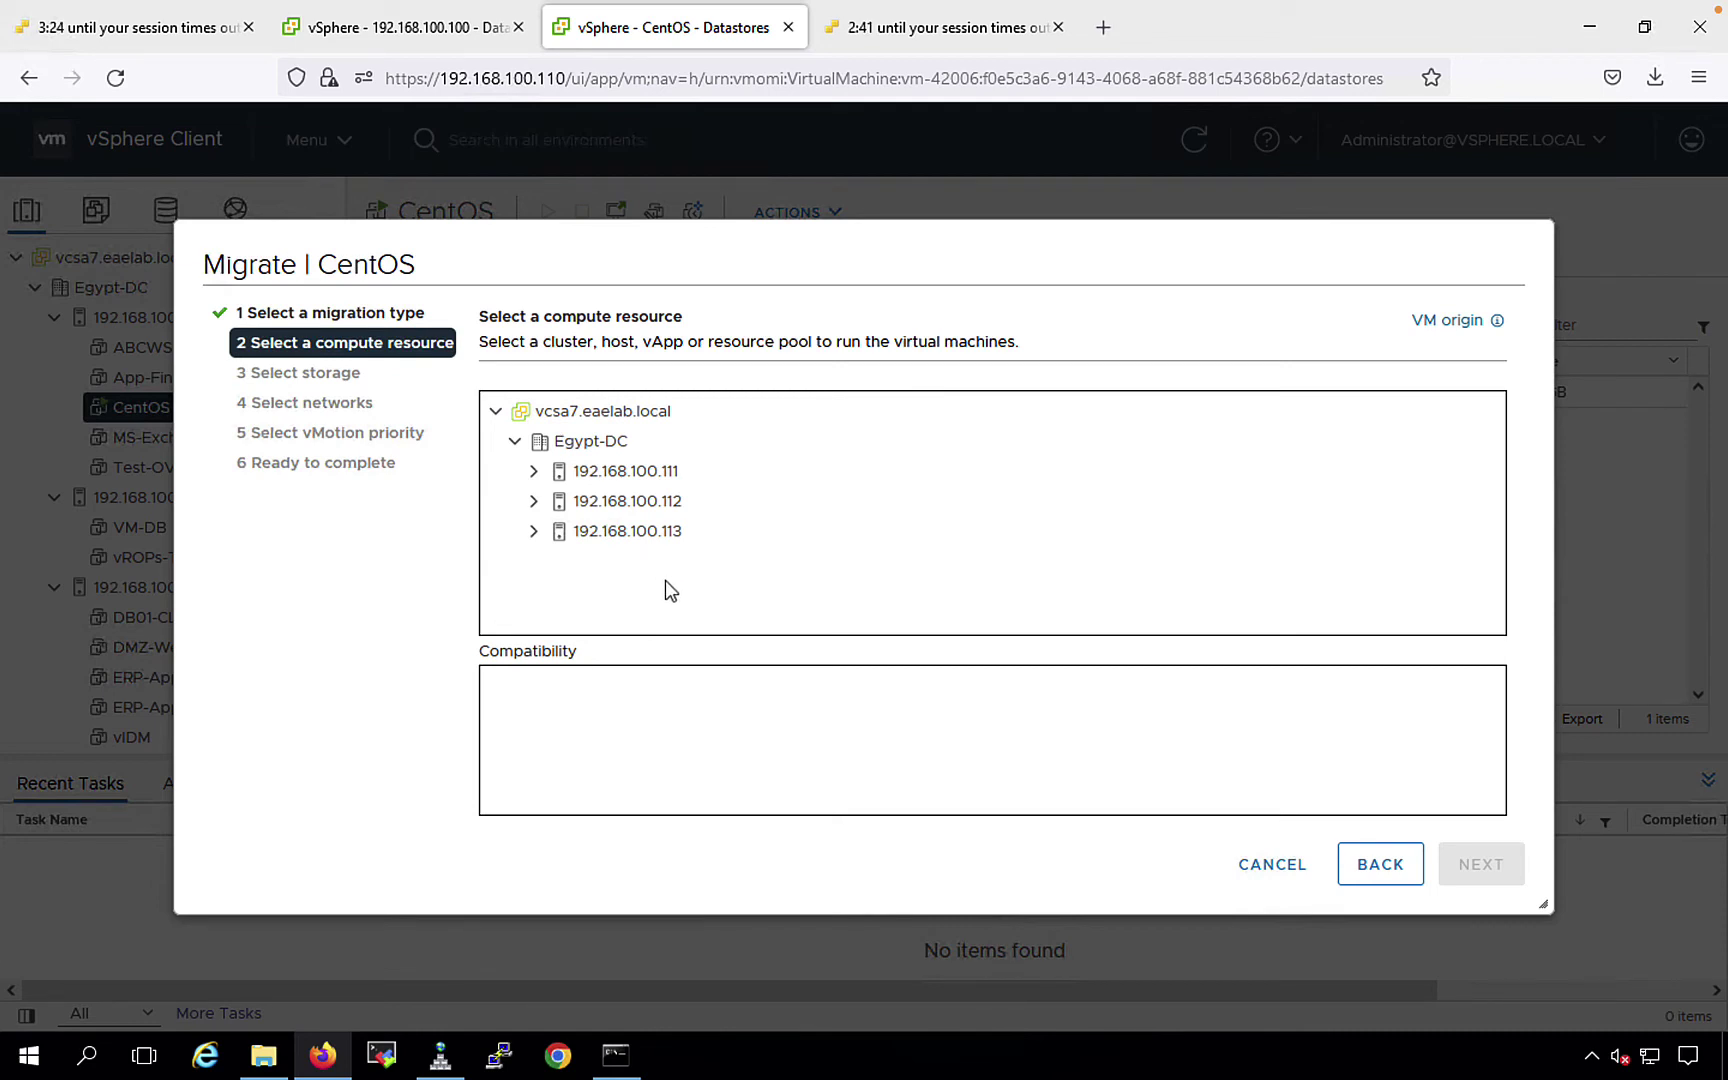
{"action": "left_click", "coordinate": [640, 503]}
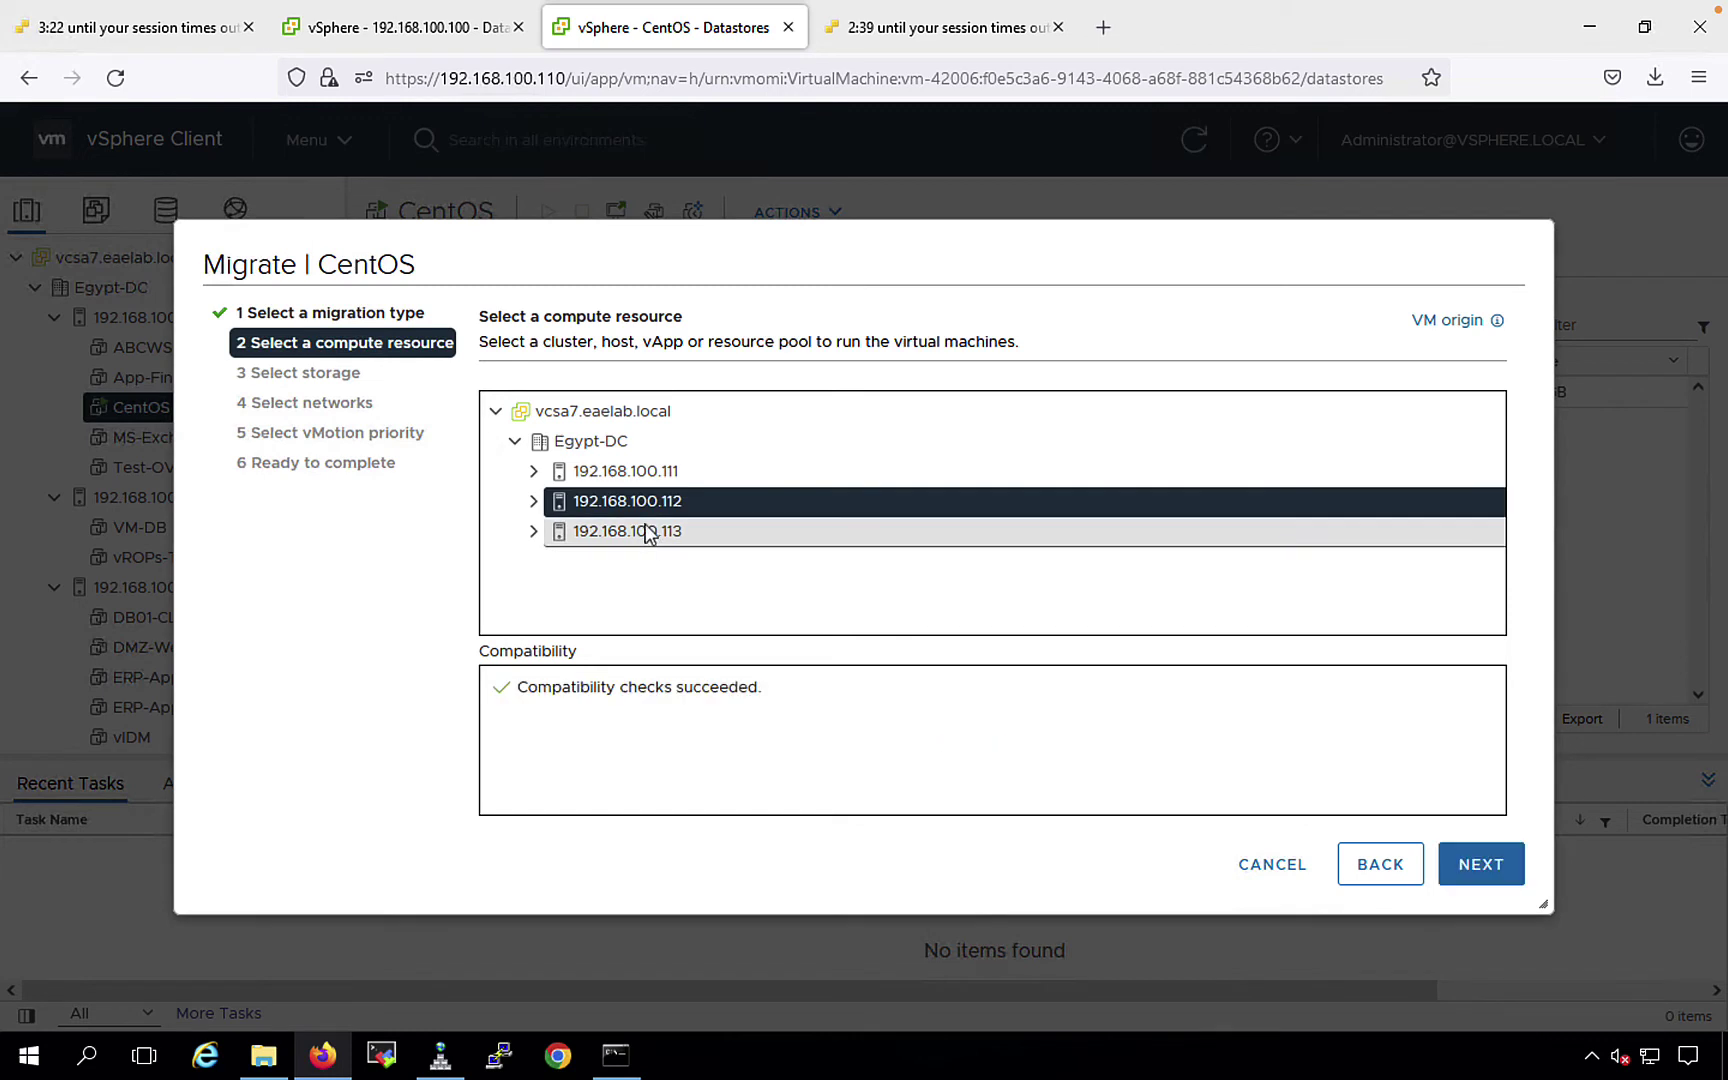
{"action": "left_click_drag", "start_coordinate": [571, 688], "coordinate": [763, 690]}
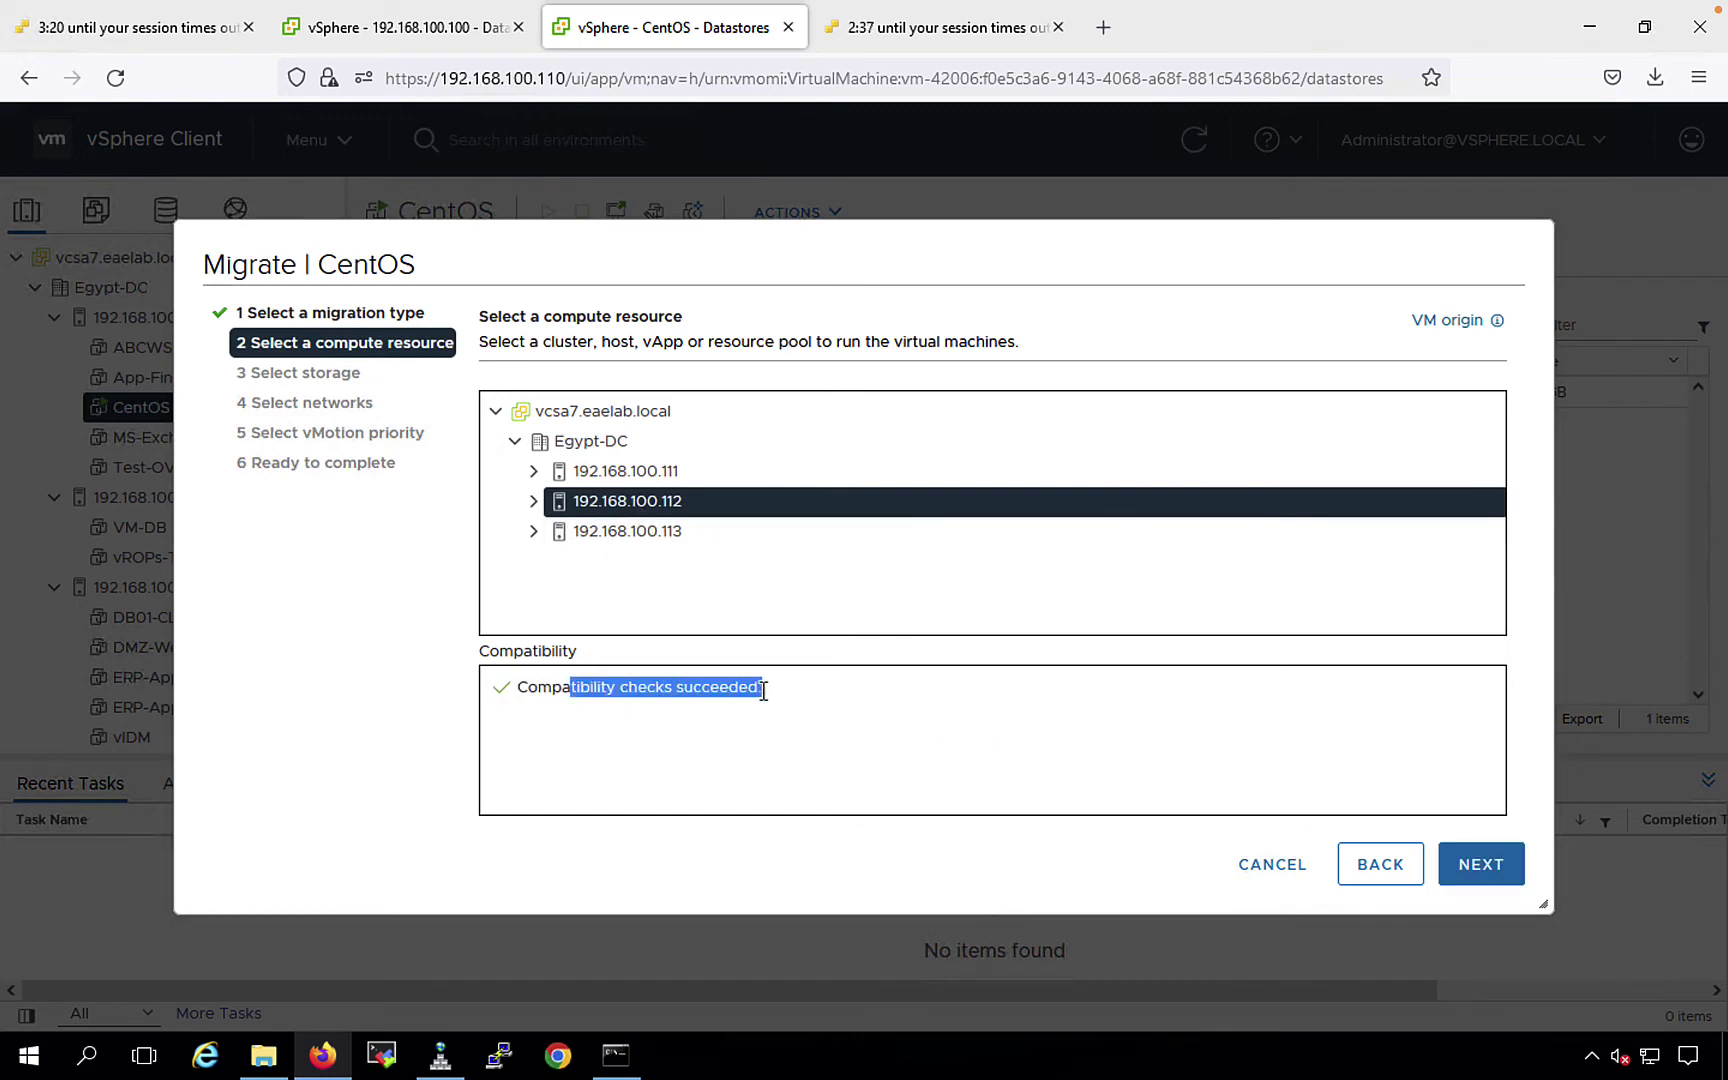
{"action": "left_click", "coordinate": [1505, 880]}
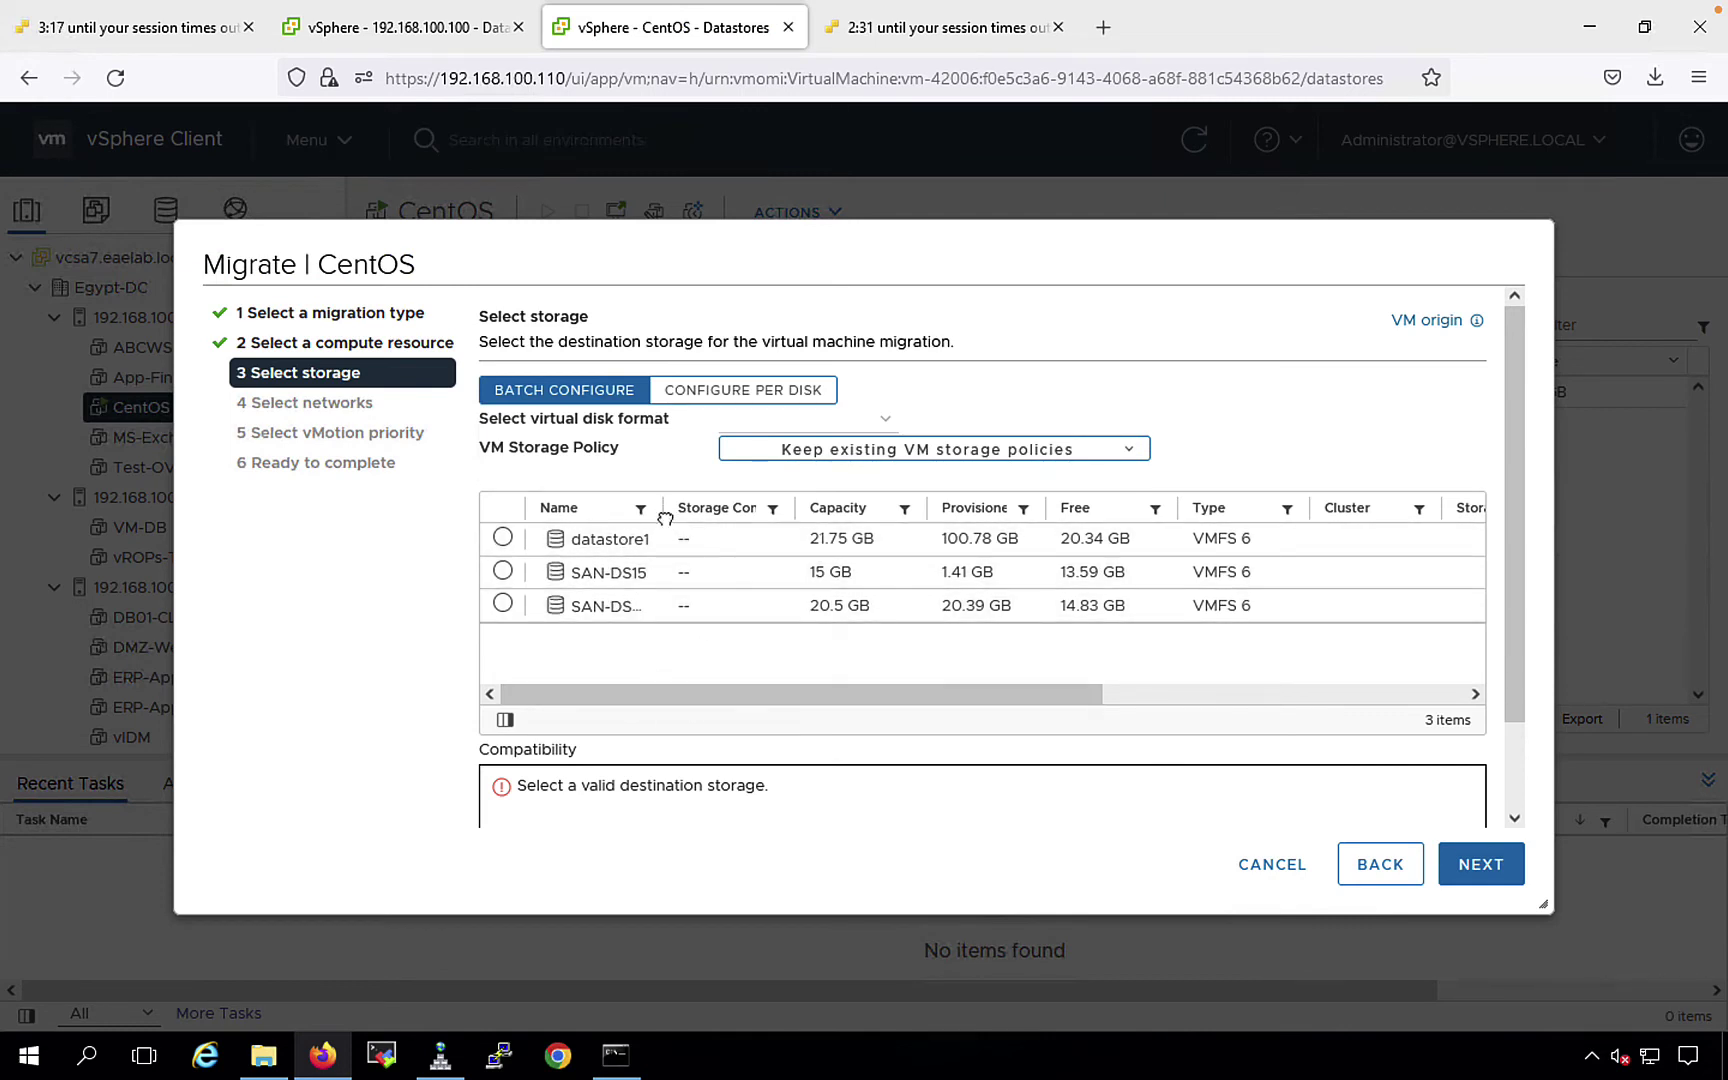
Choose SAN-DS20 as the destination storage, keeping the virtual disk in the same format as source
{"action": "left_click_drag", "start_coordinate": [661, 519], "coordinate": [750, 519]}
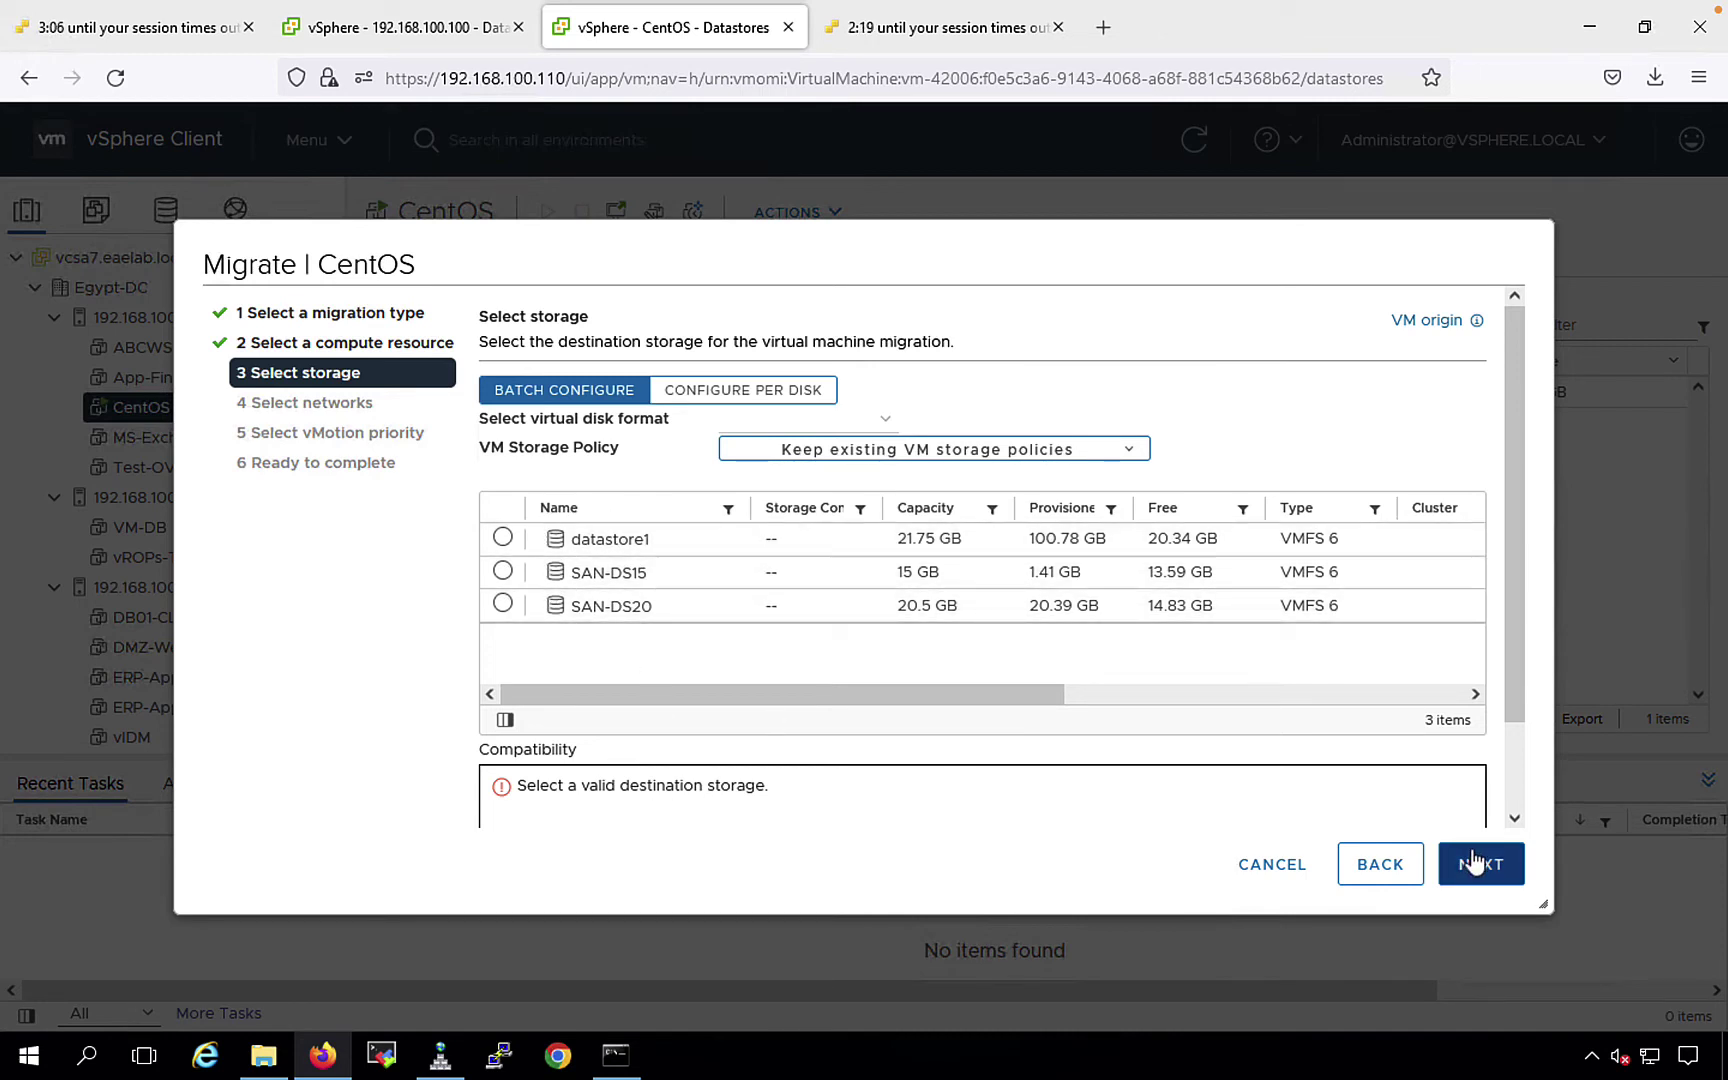
{"action": "left_click", "coordinate": [503, 605]}
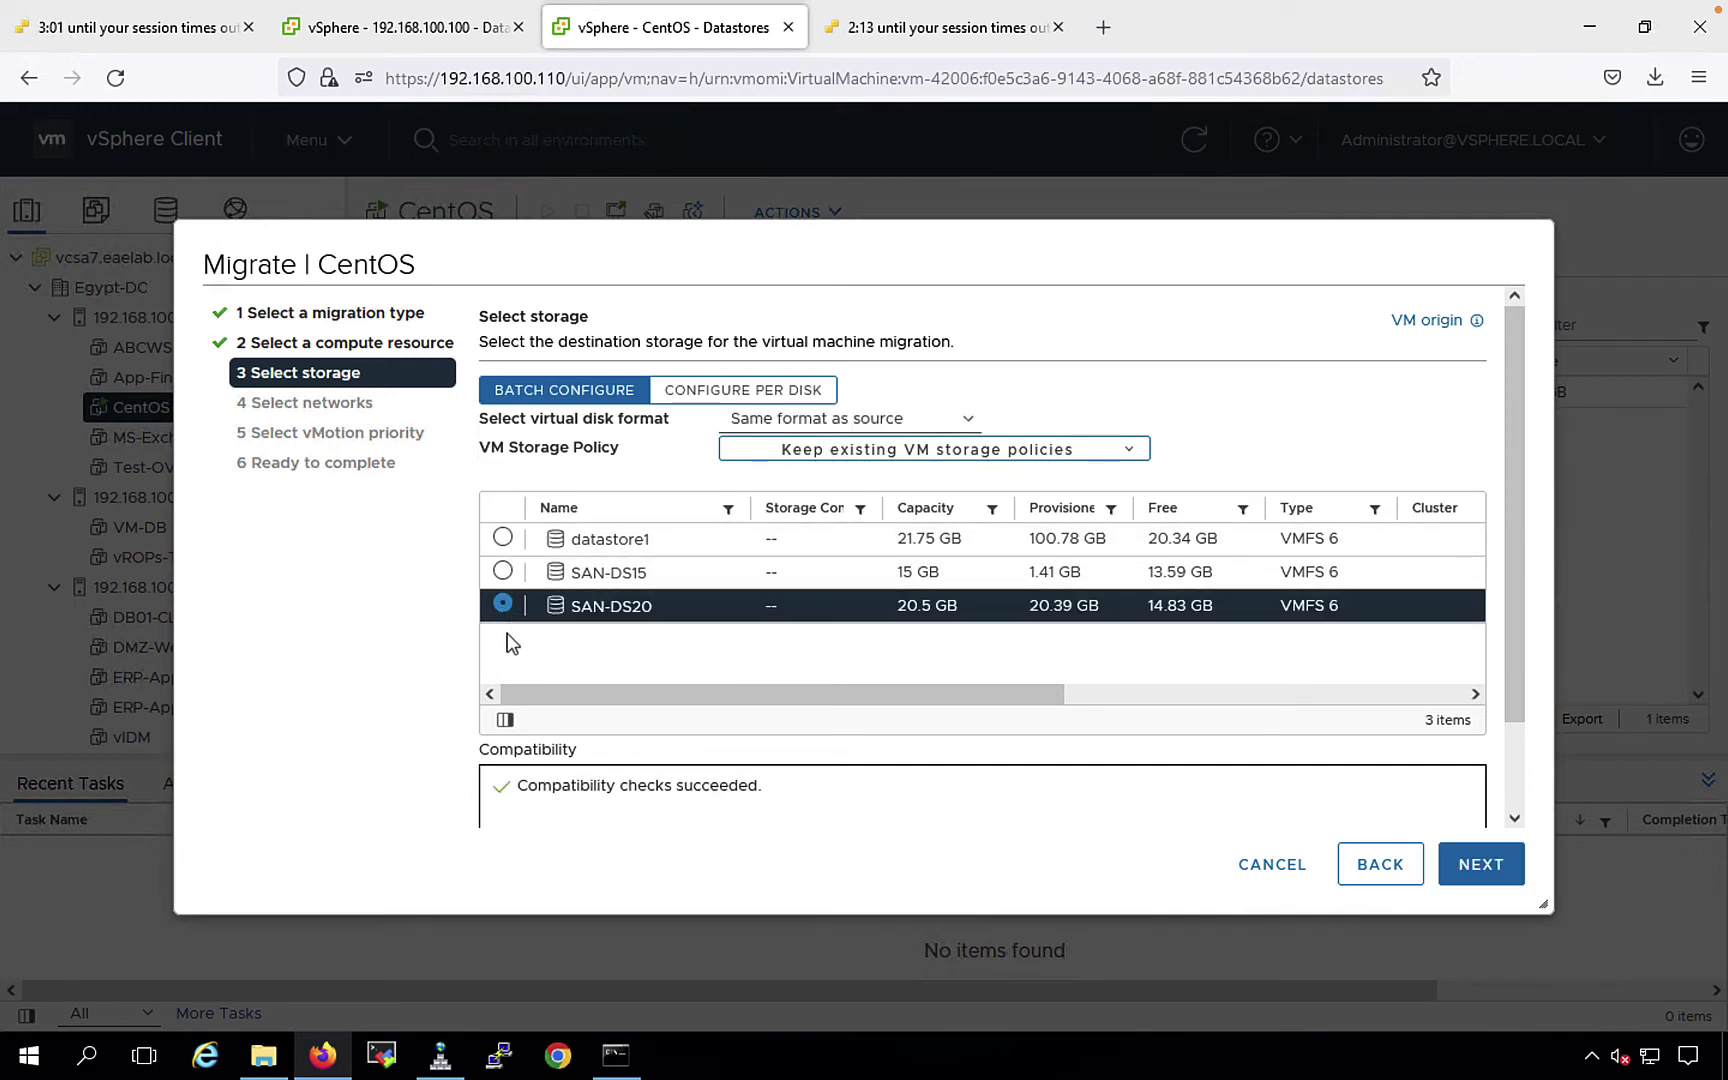
{"action": "left_click_drag", "start_coordinate": [762, 786], "coordinate": [522, 777]}
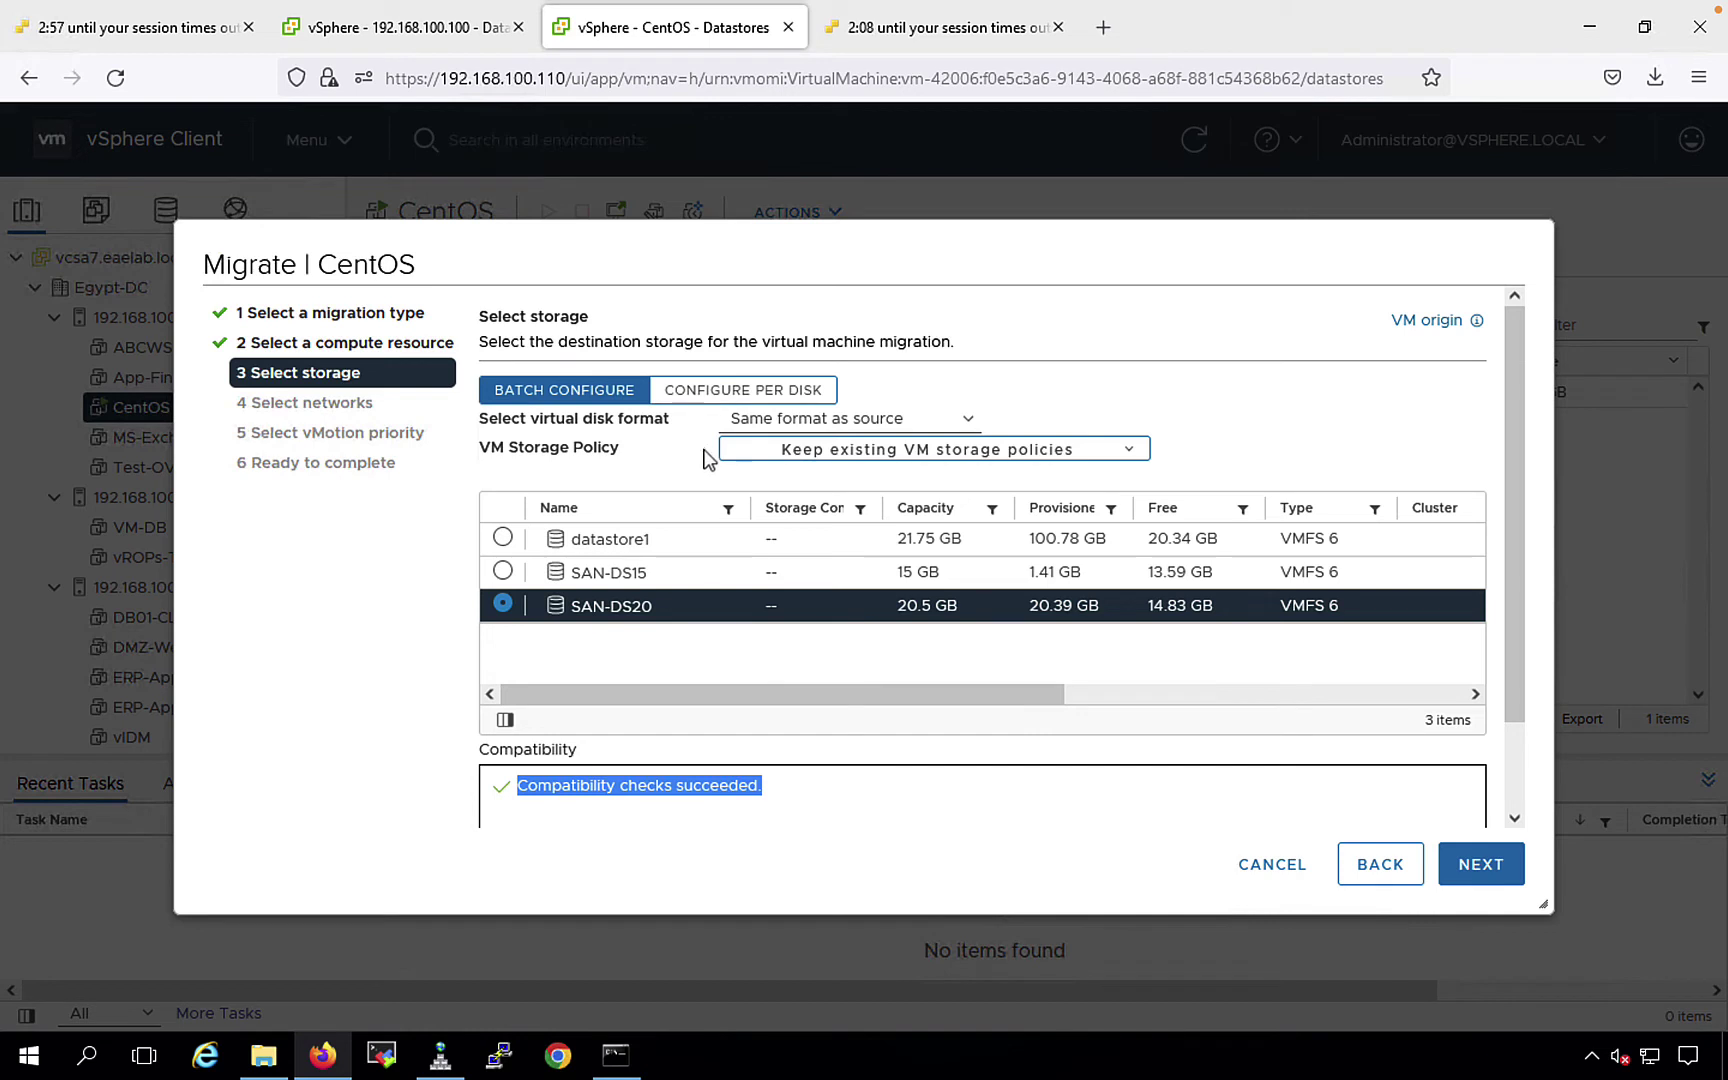
{"action": "left_click", "coordinate": [824, 432]}
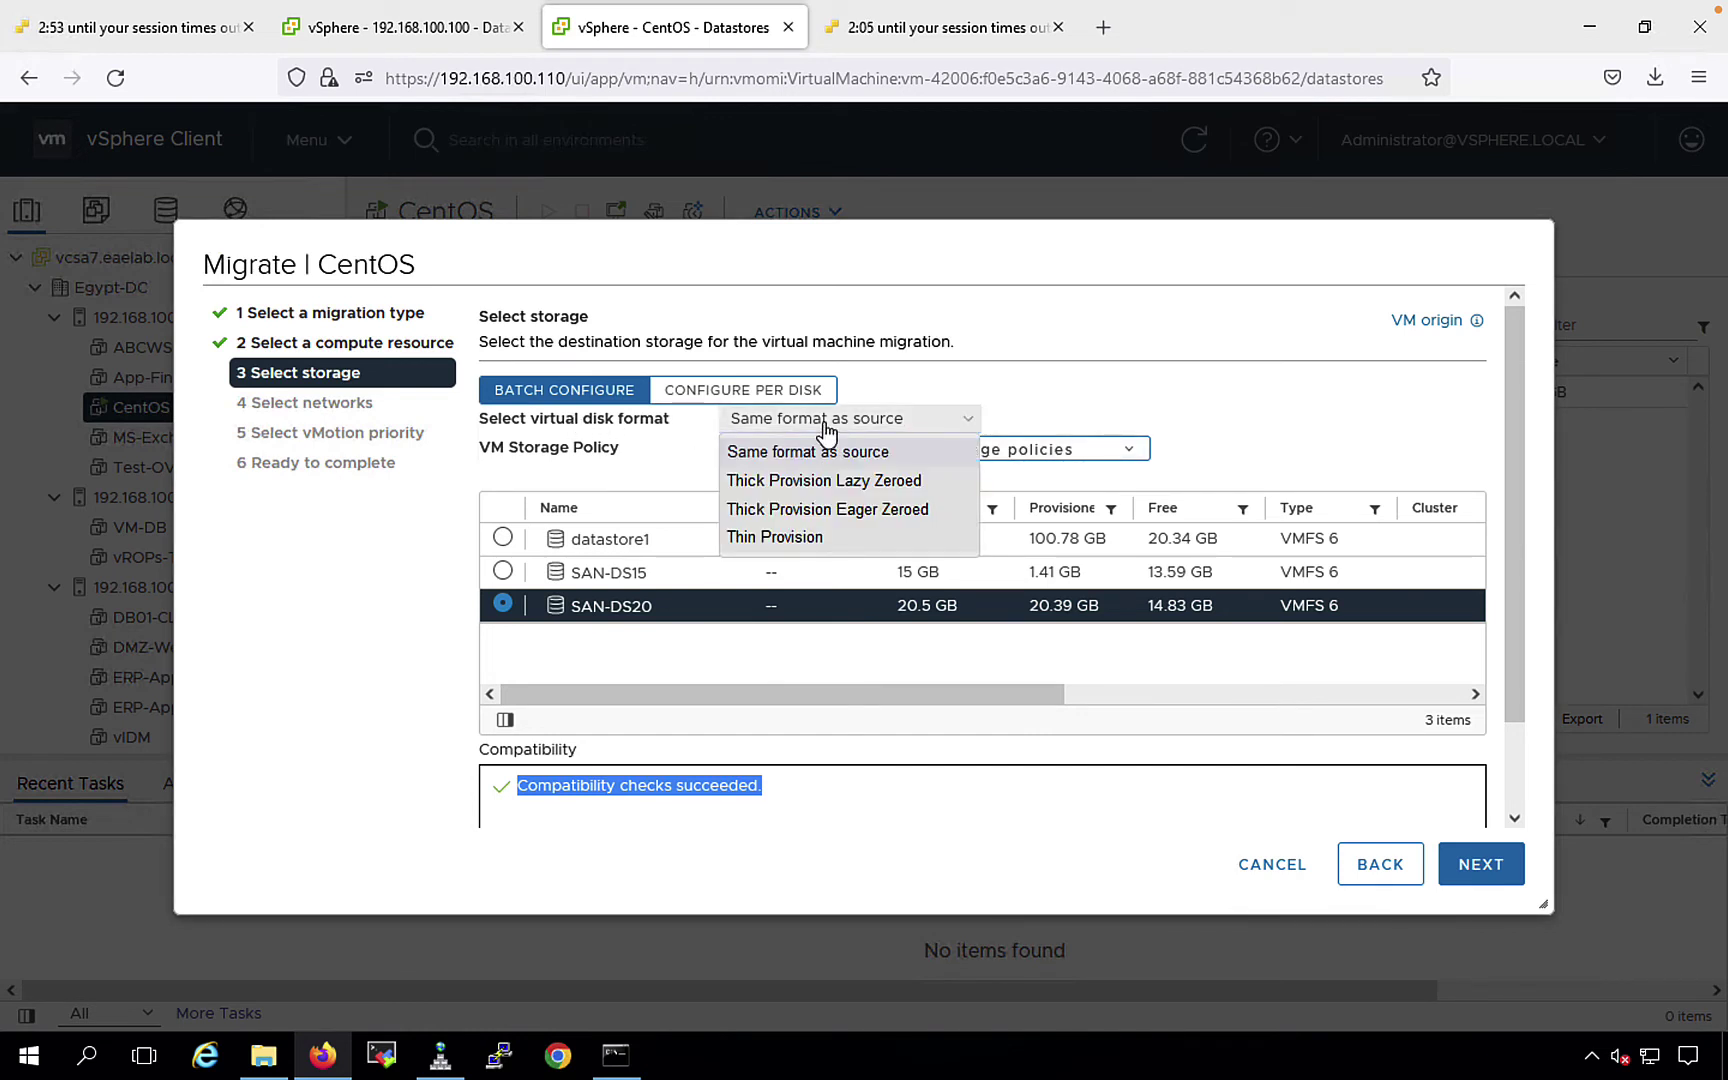
{"action": "left_click", "coordinate": [395, 532]}
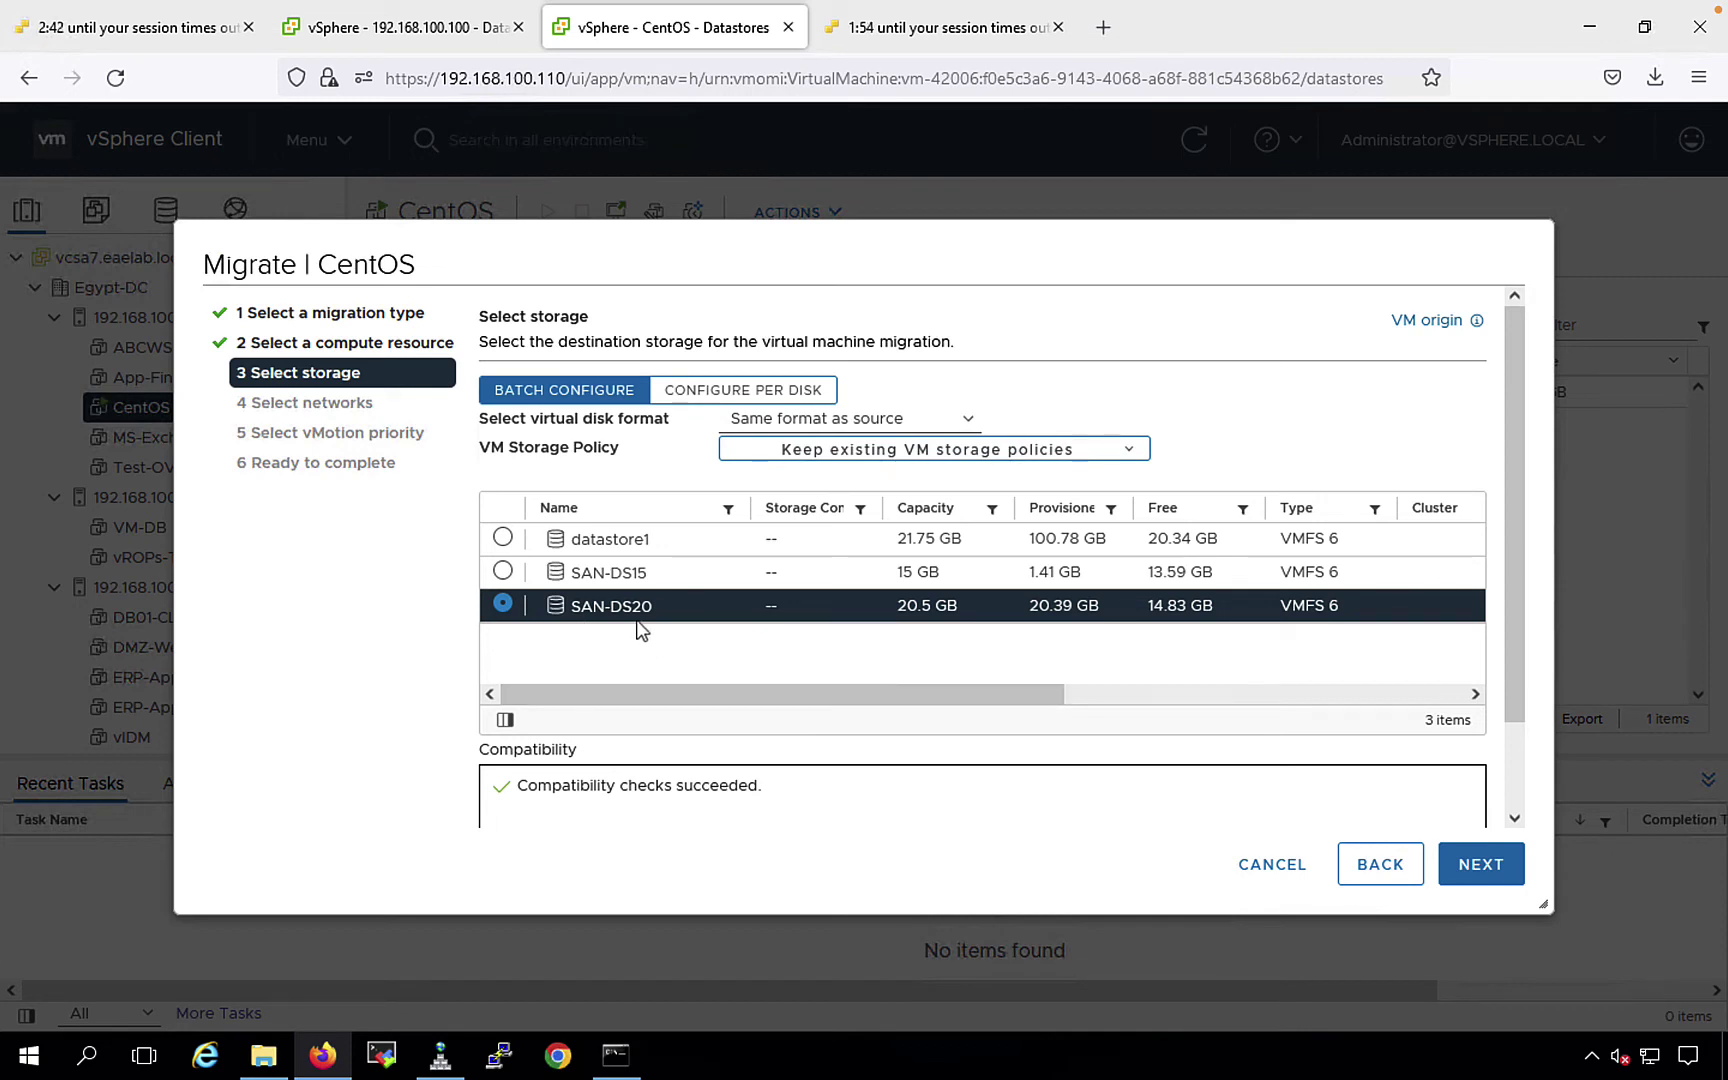
{"action": "left_click", "coordinate": [1451, 864]}
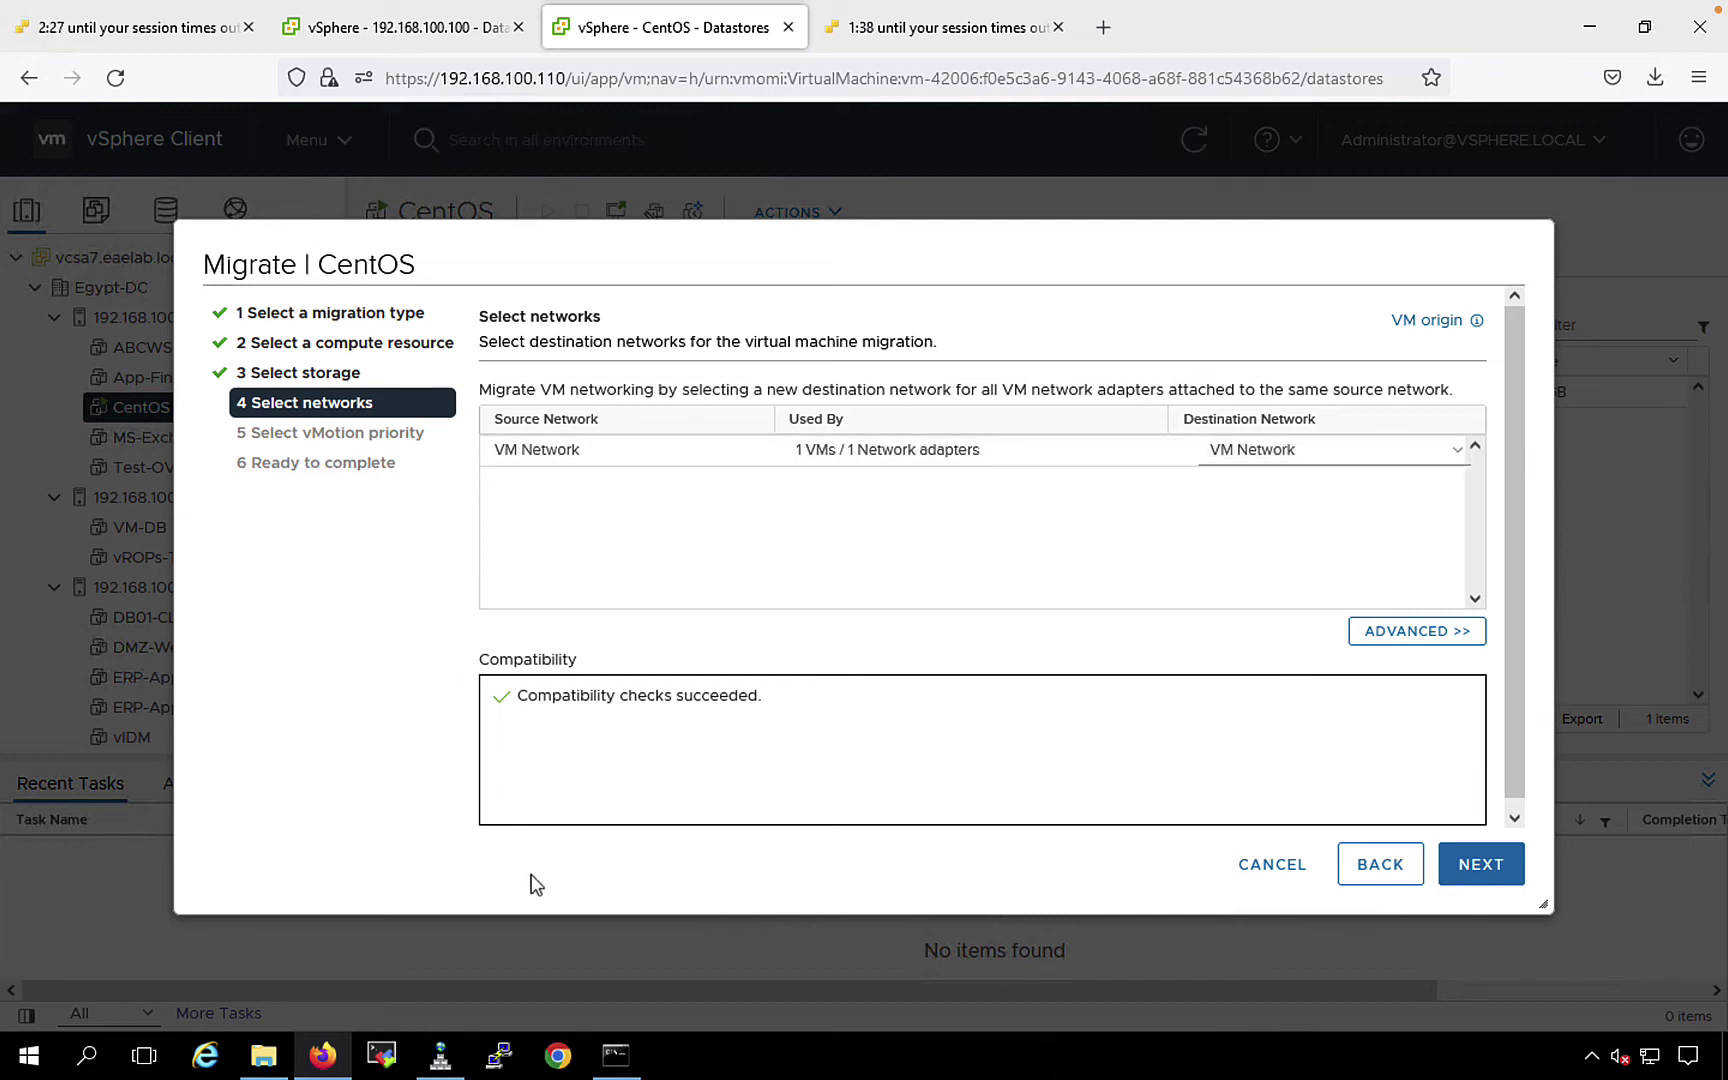
Start a continuous ping to 192.168.100.118 in the Command Prompt and return to the migration wizard
{"action": "left_click", "coordinate": [614, 1052]}
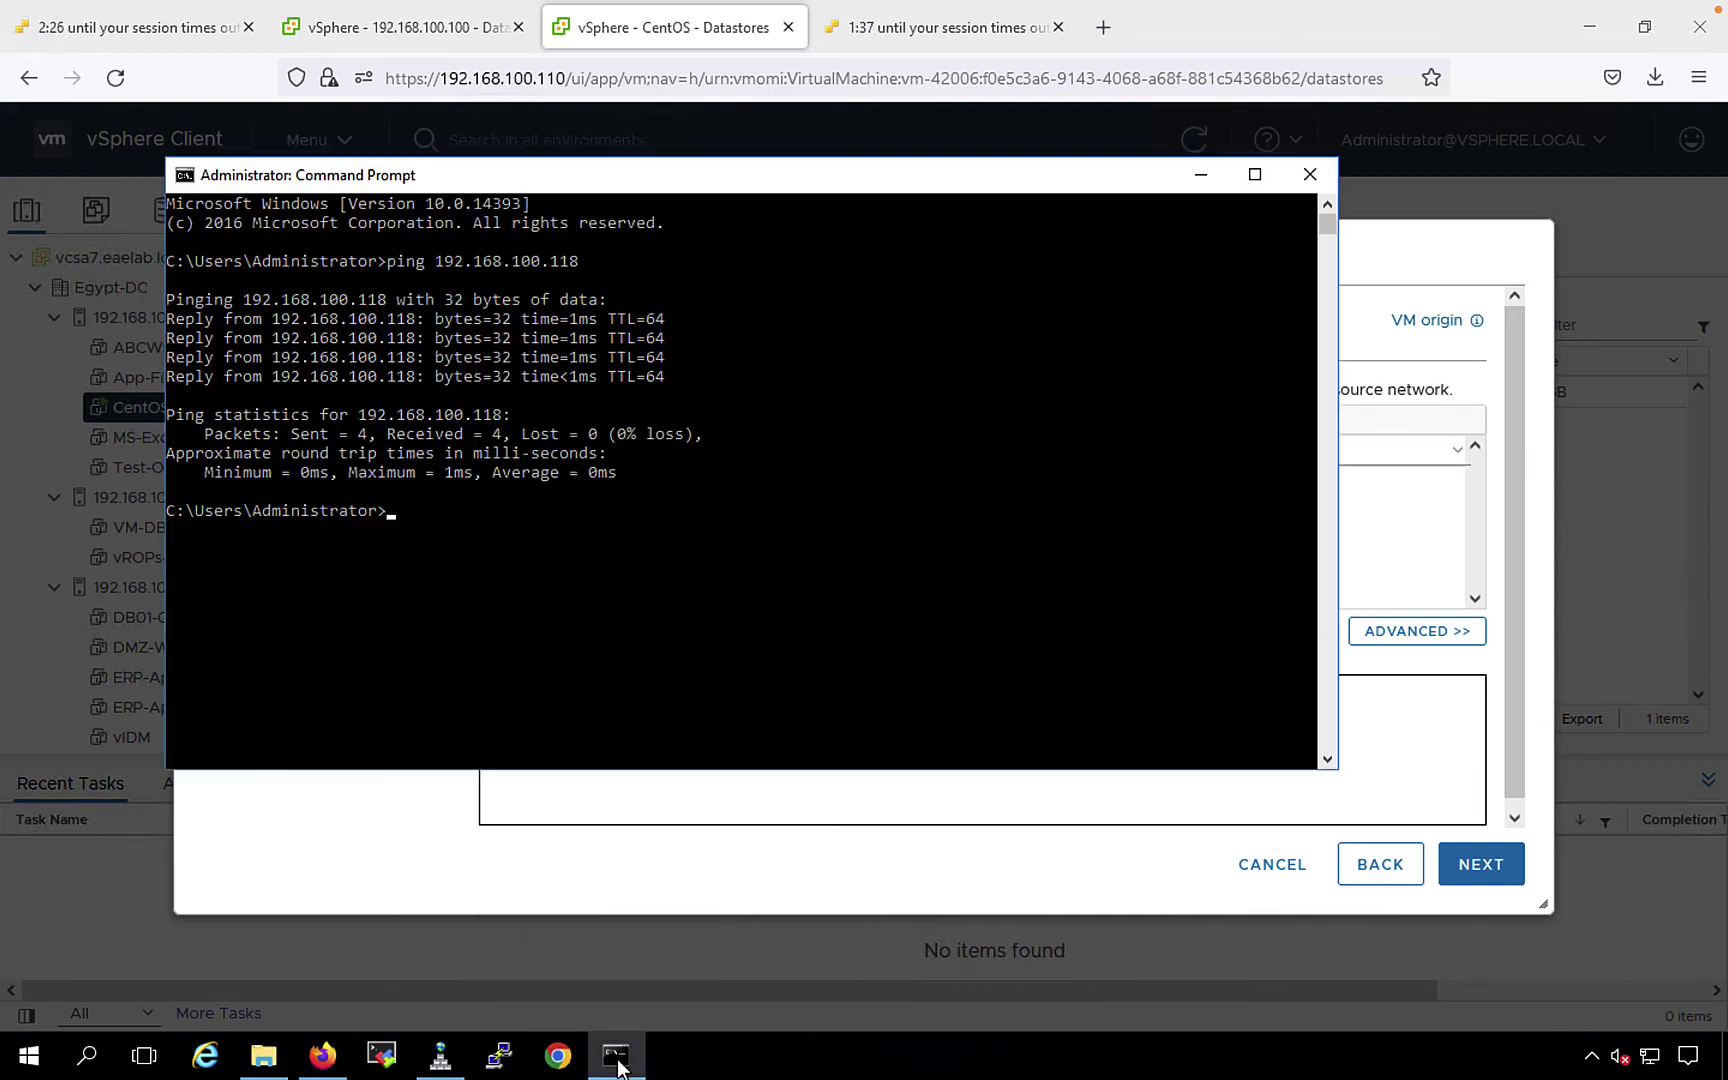
{"action": "key", "text": "Up"}
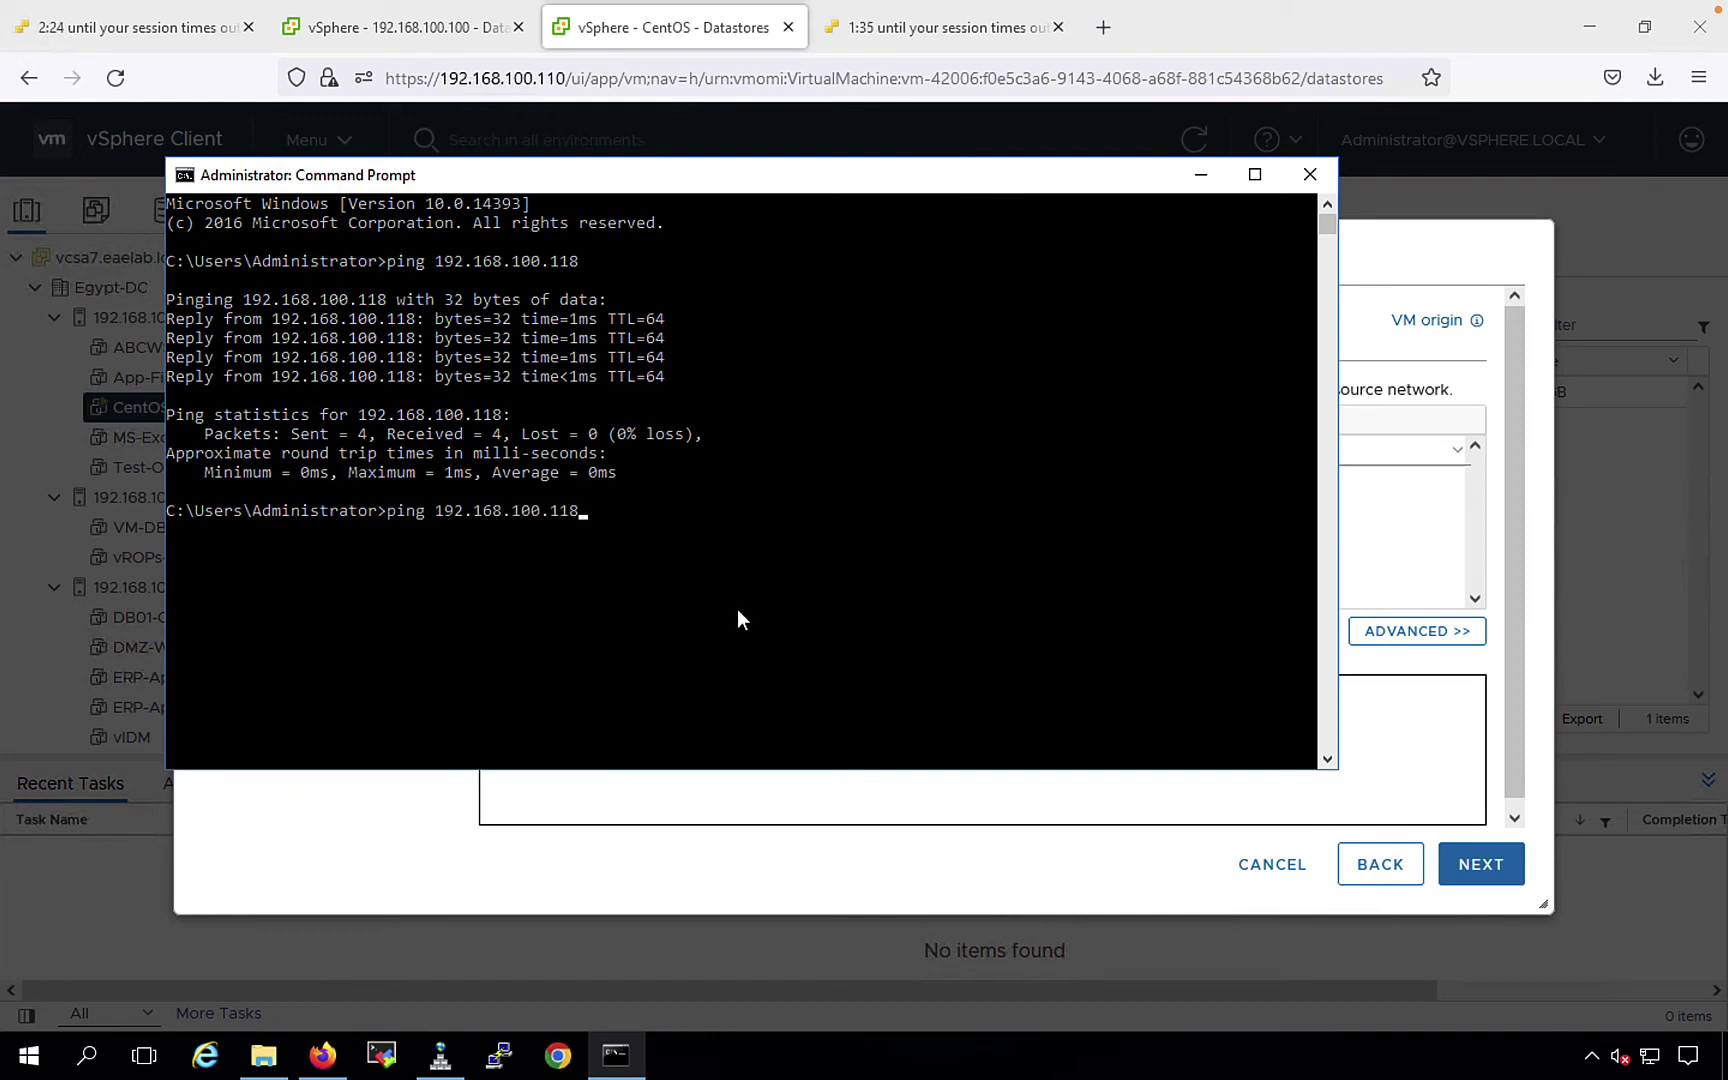
{"action": "type", "text": "-t"}
{"action": "key", "text": "Return"}
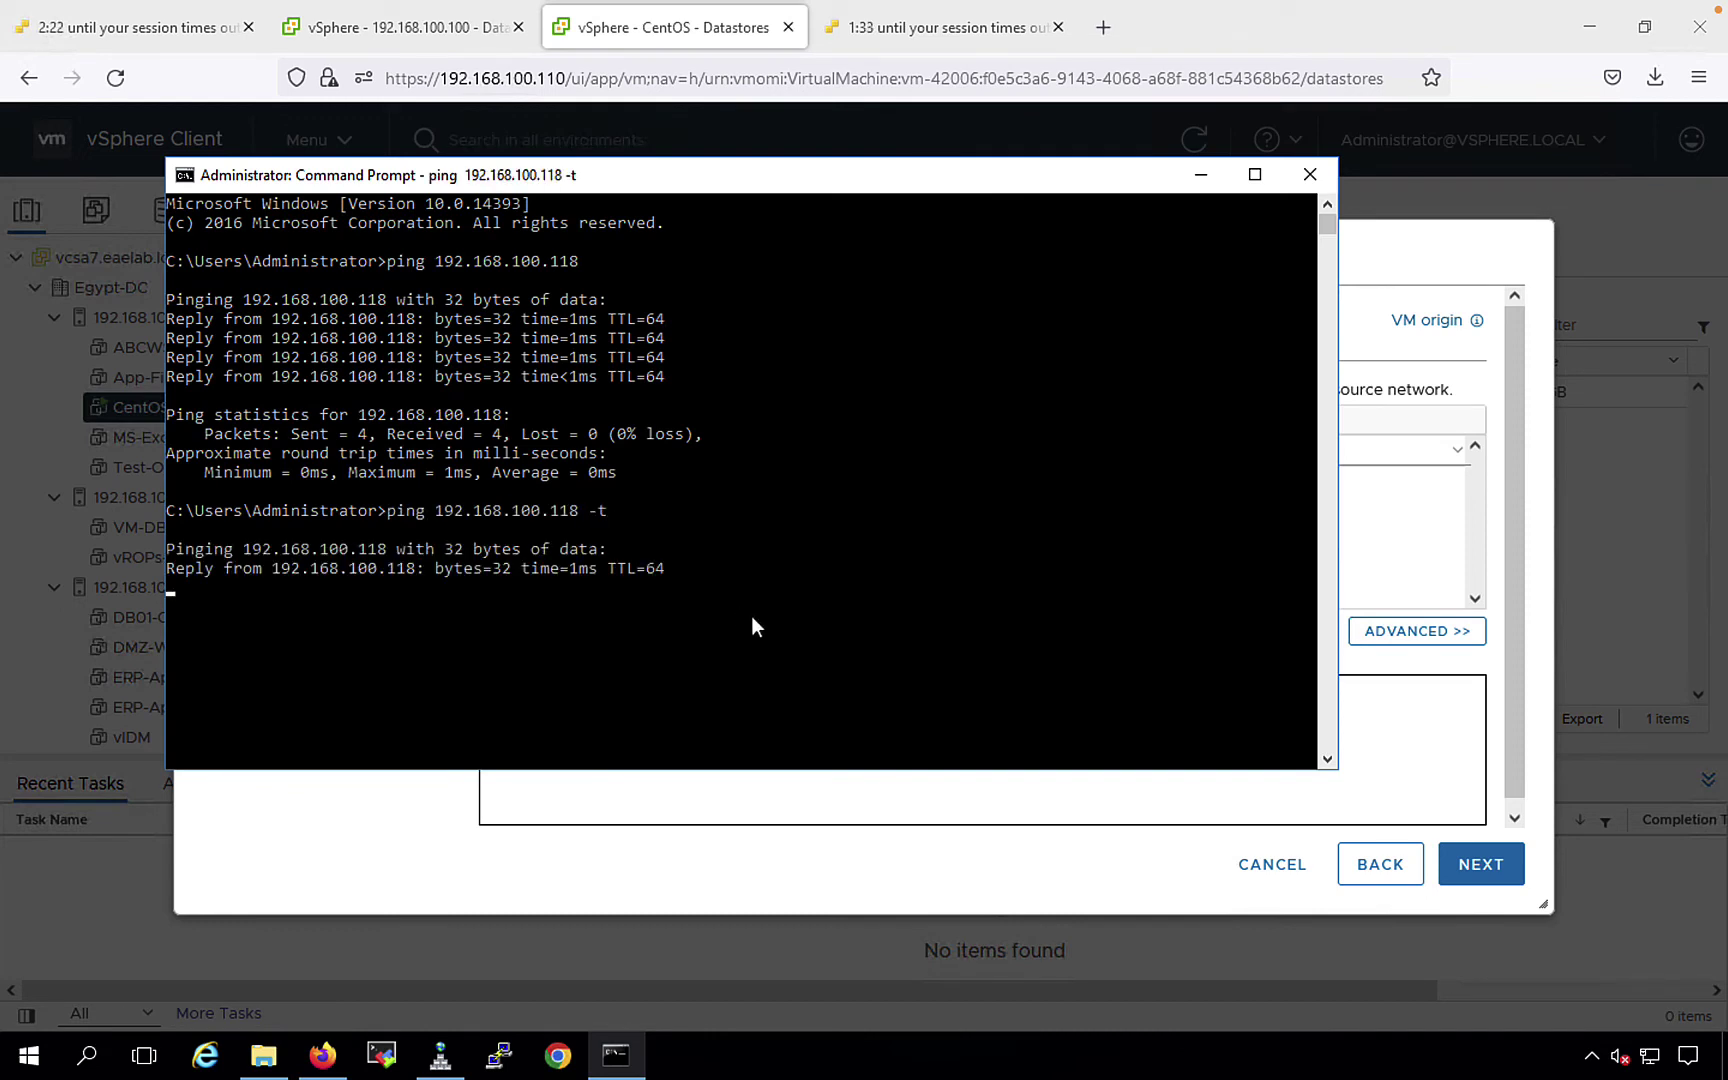
{"action": "left_click", "coordinate": [930, 875]}
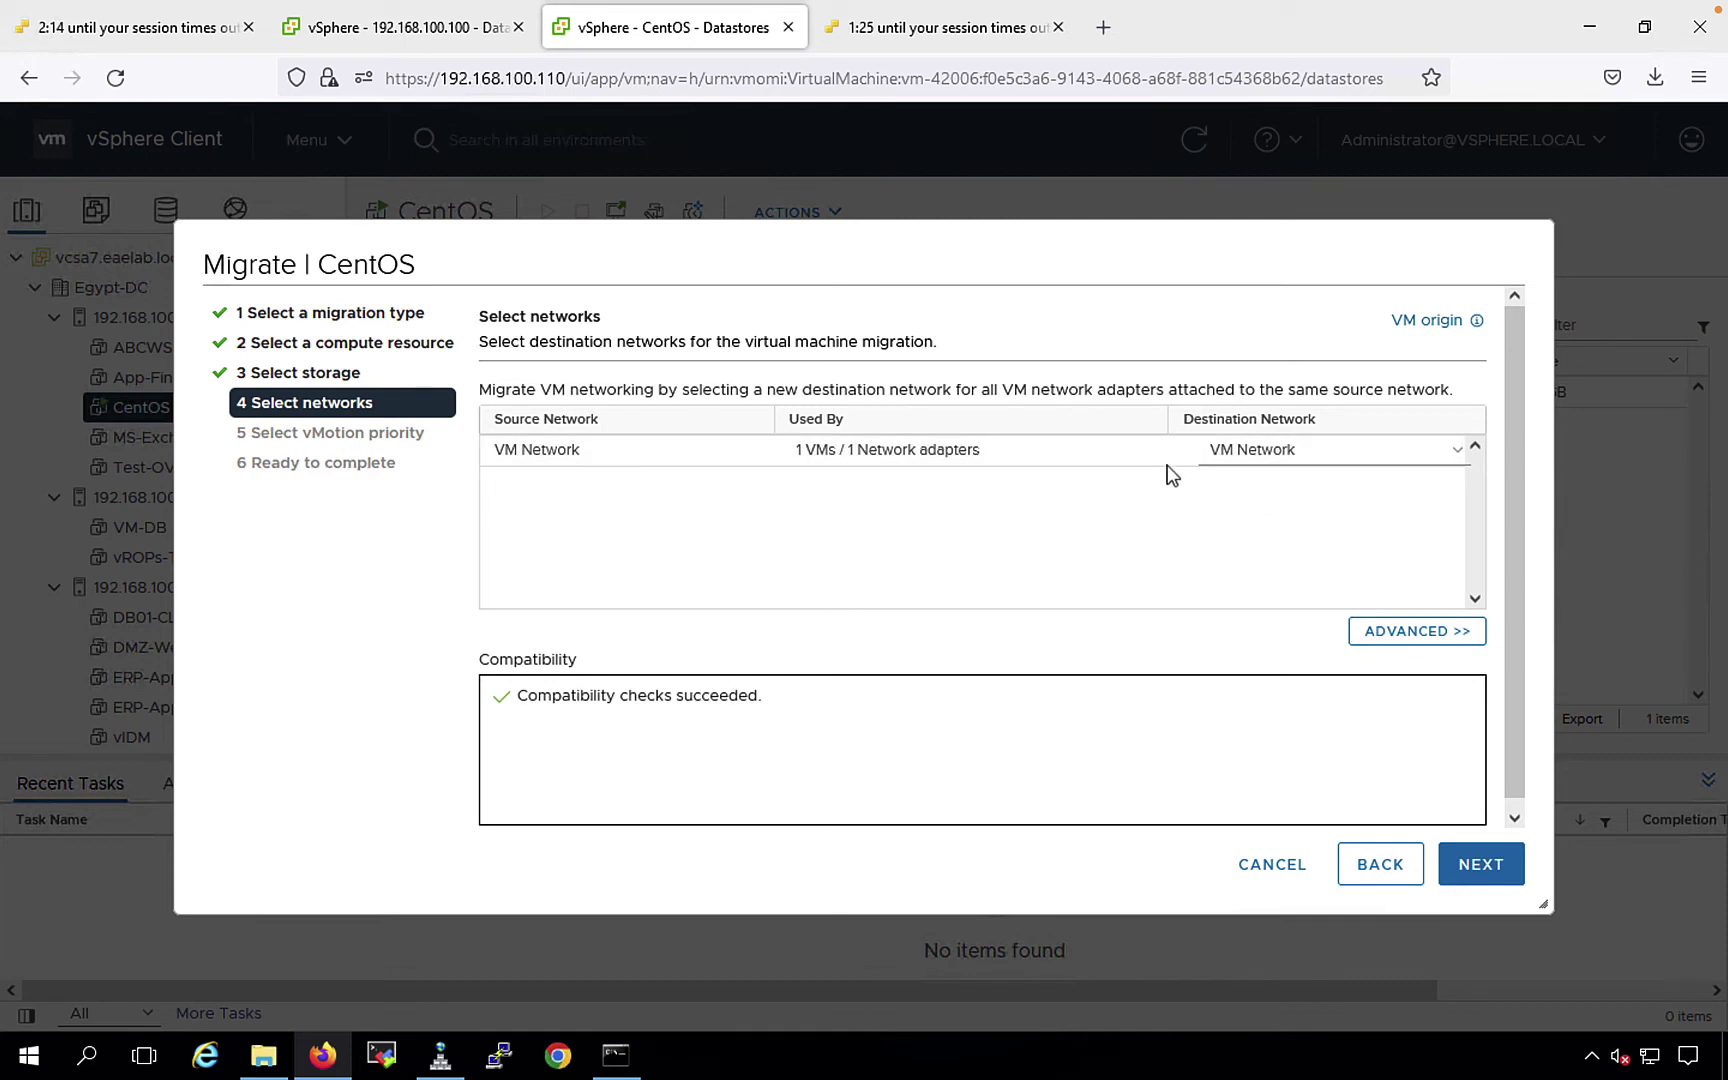
Accept VM Network as the destination network and schedule vMotion with high priority
{"action": "left_click", "coordinate": [1487, 870]}
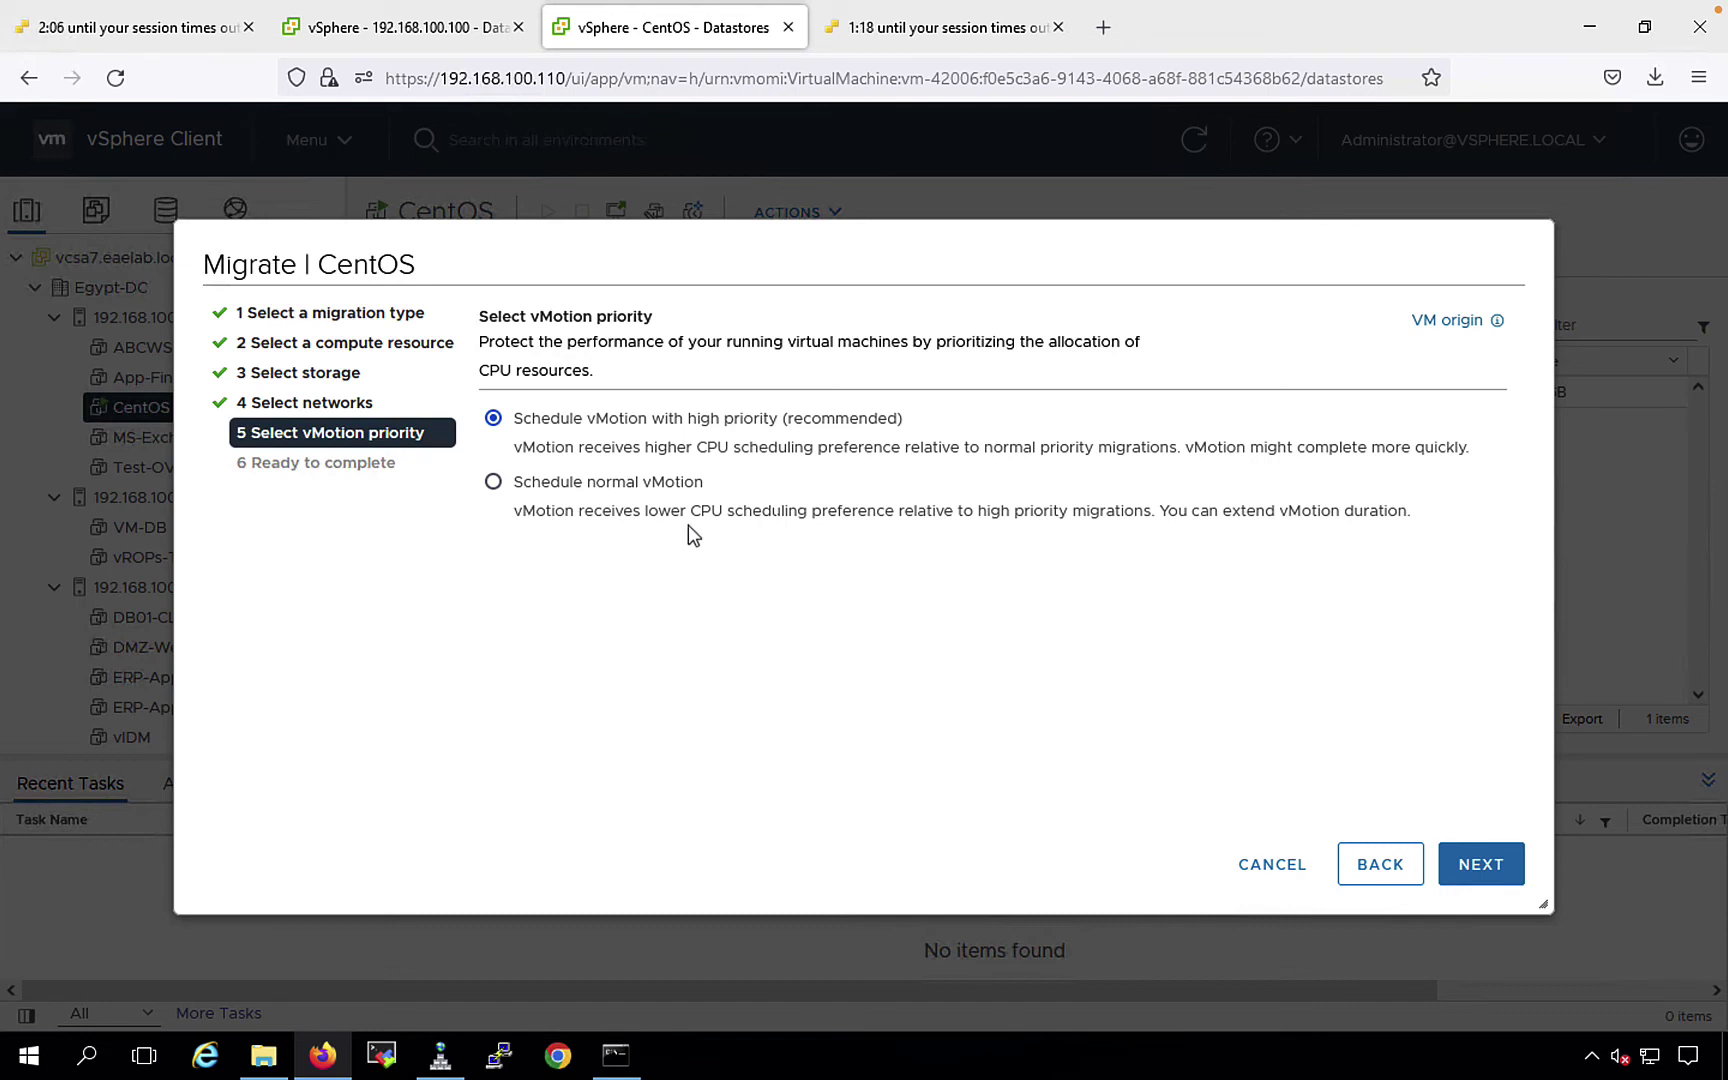
{"action": "left_click", "coordinate": [1481, 866]}
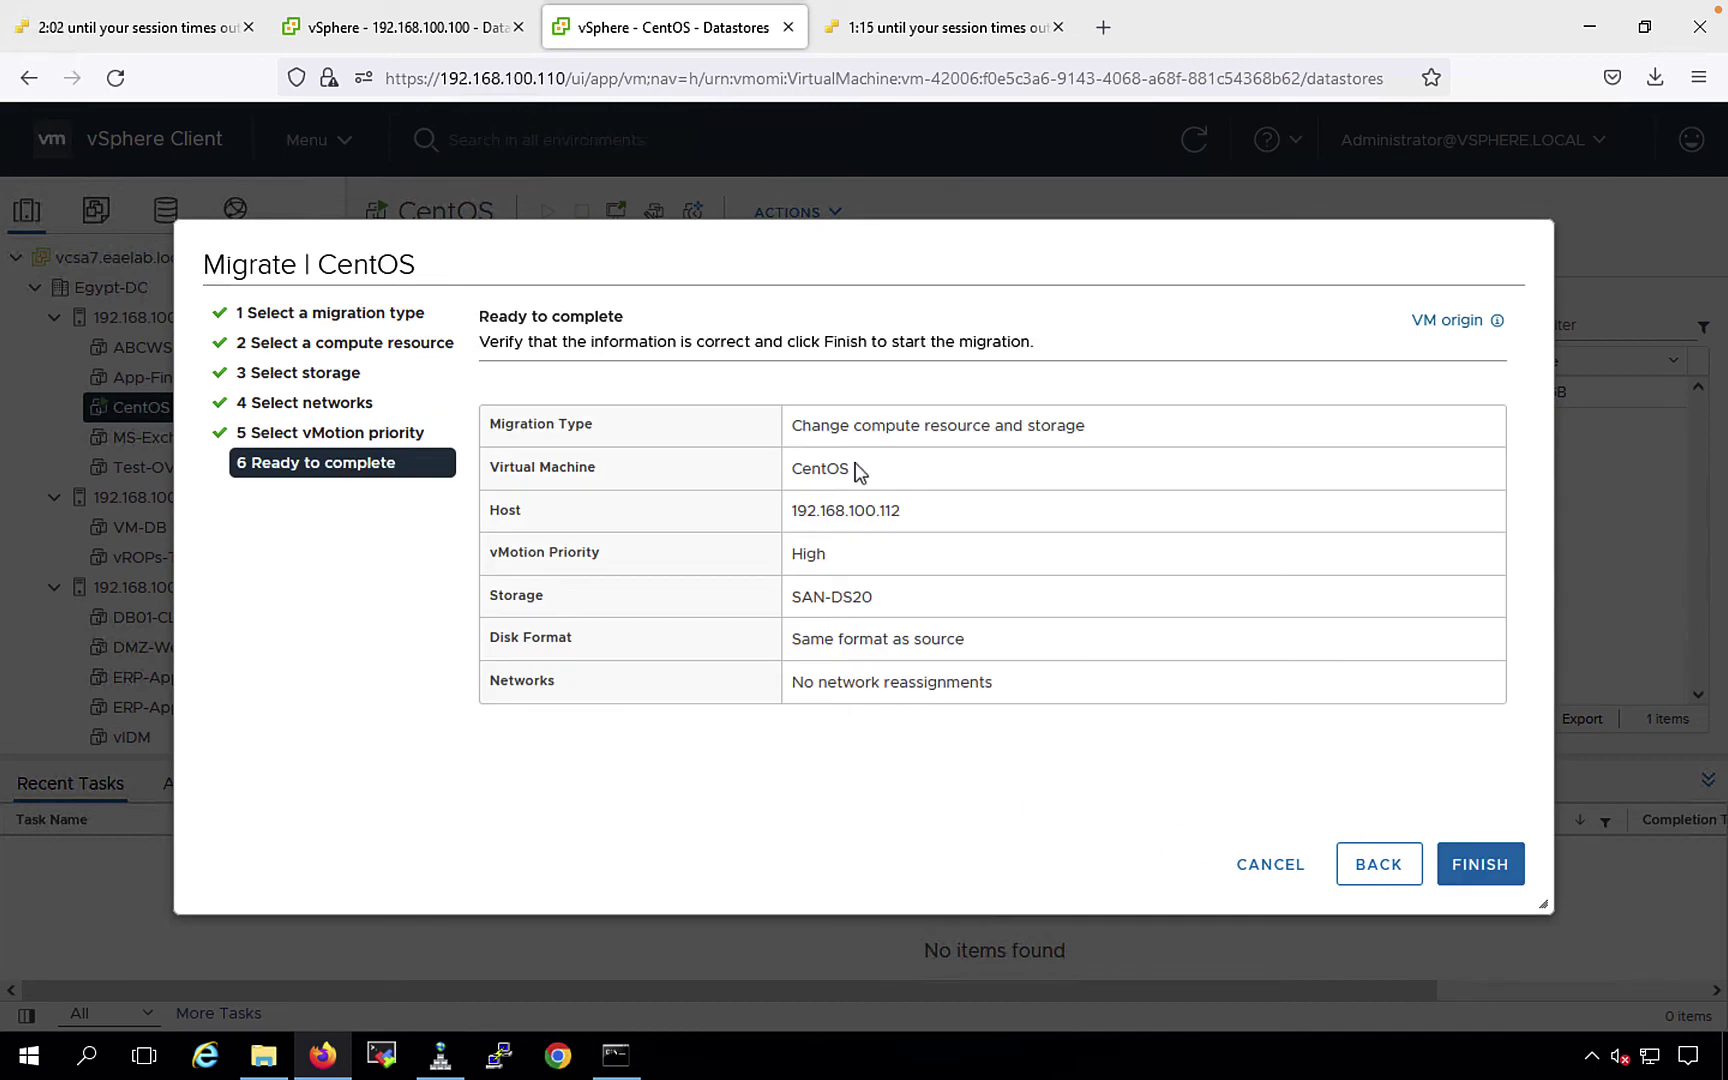
Review the CentOS migration summary, including host, storage, disk format and networks, and finish the wizard to start the migration
{"action": "left_click_drag", "start_coordinate": [804, 432], "coordinate": [829, 432]}
{"action": "double_click", "coordinate": [1031, 428]}
{"action": "double_click", "coordinate": [830, 468]}
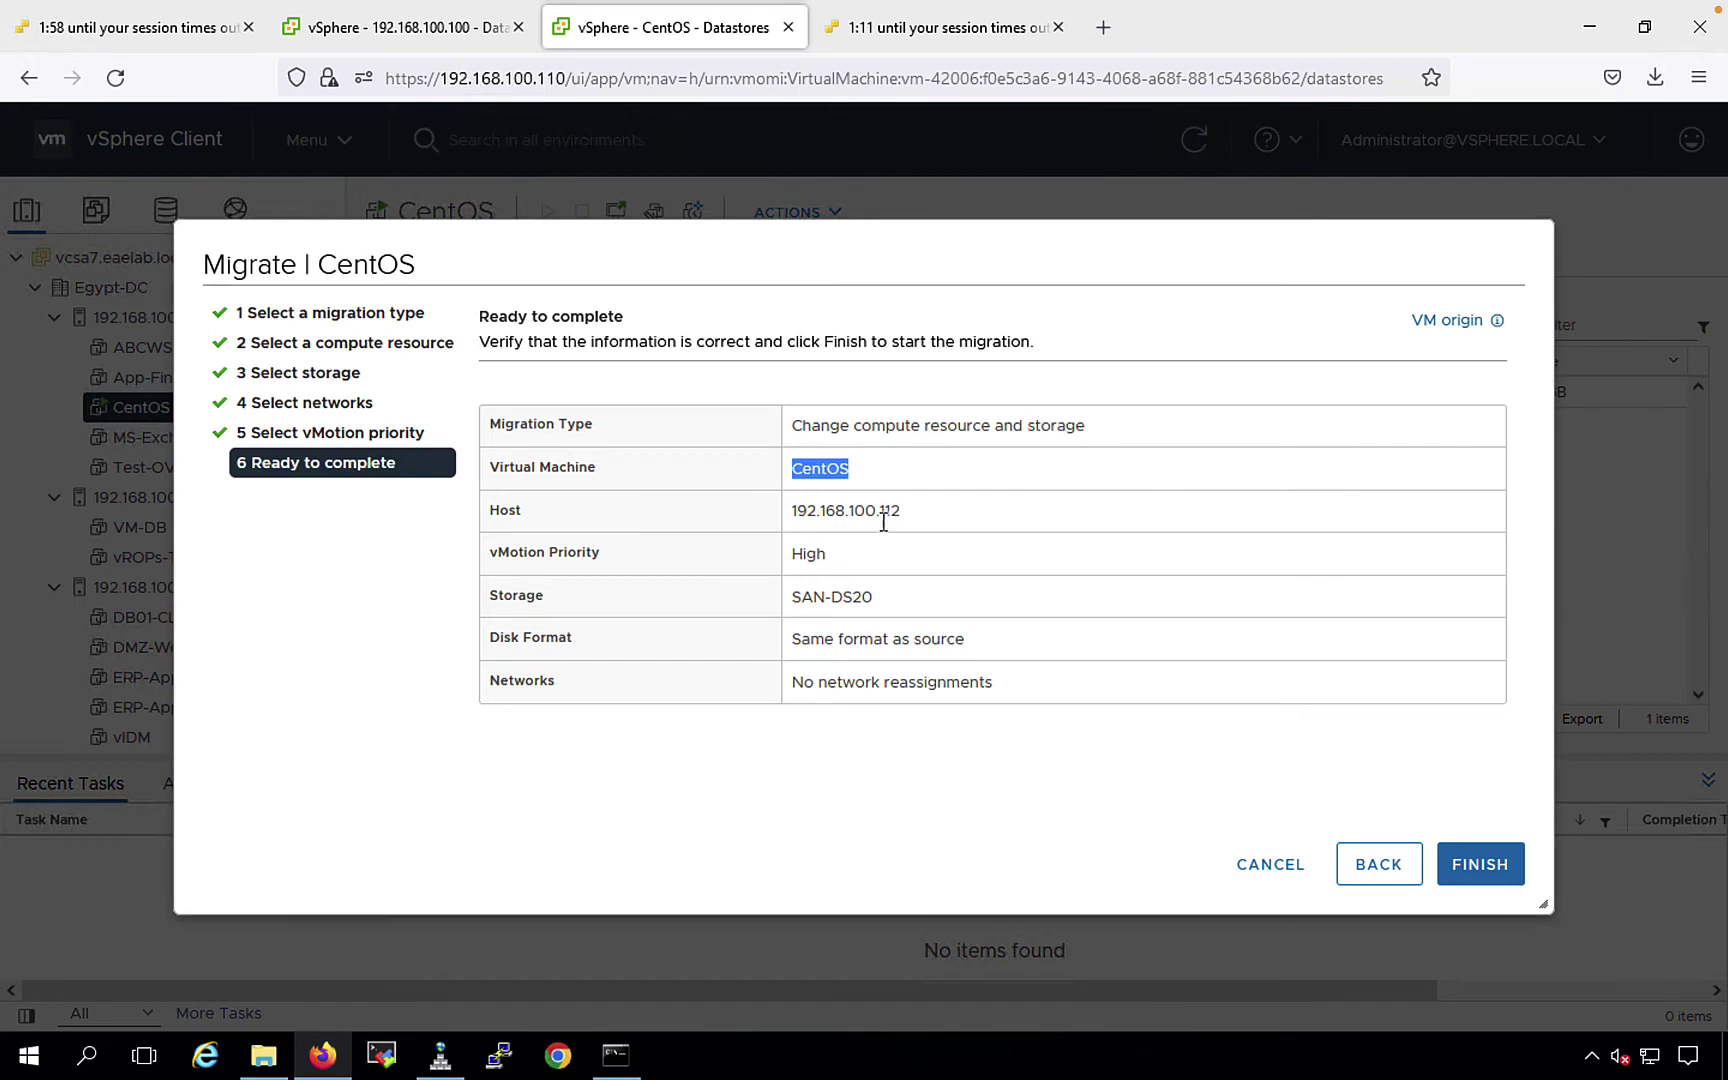
{"action": "left_click_drag", "start_coordinate": [900, 512], "coordinate": [816, 512]}
{"action": "left_click_drag", "start_coordinate": [885, 603], "coordinate": [790, 597]}
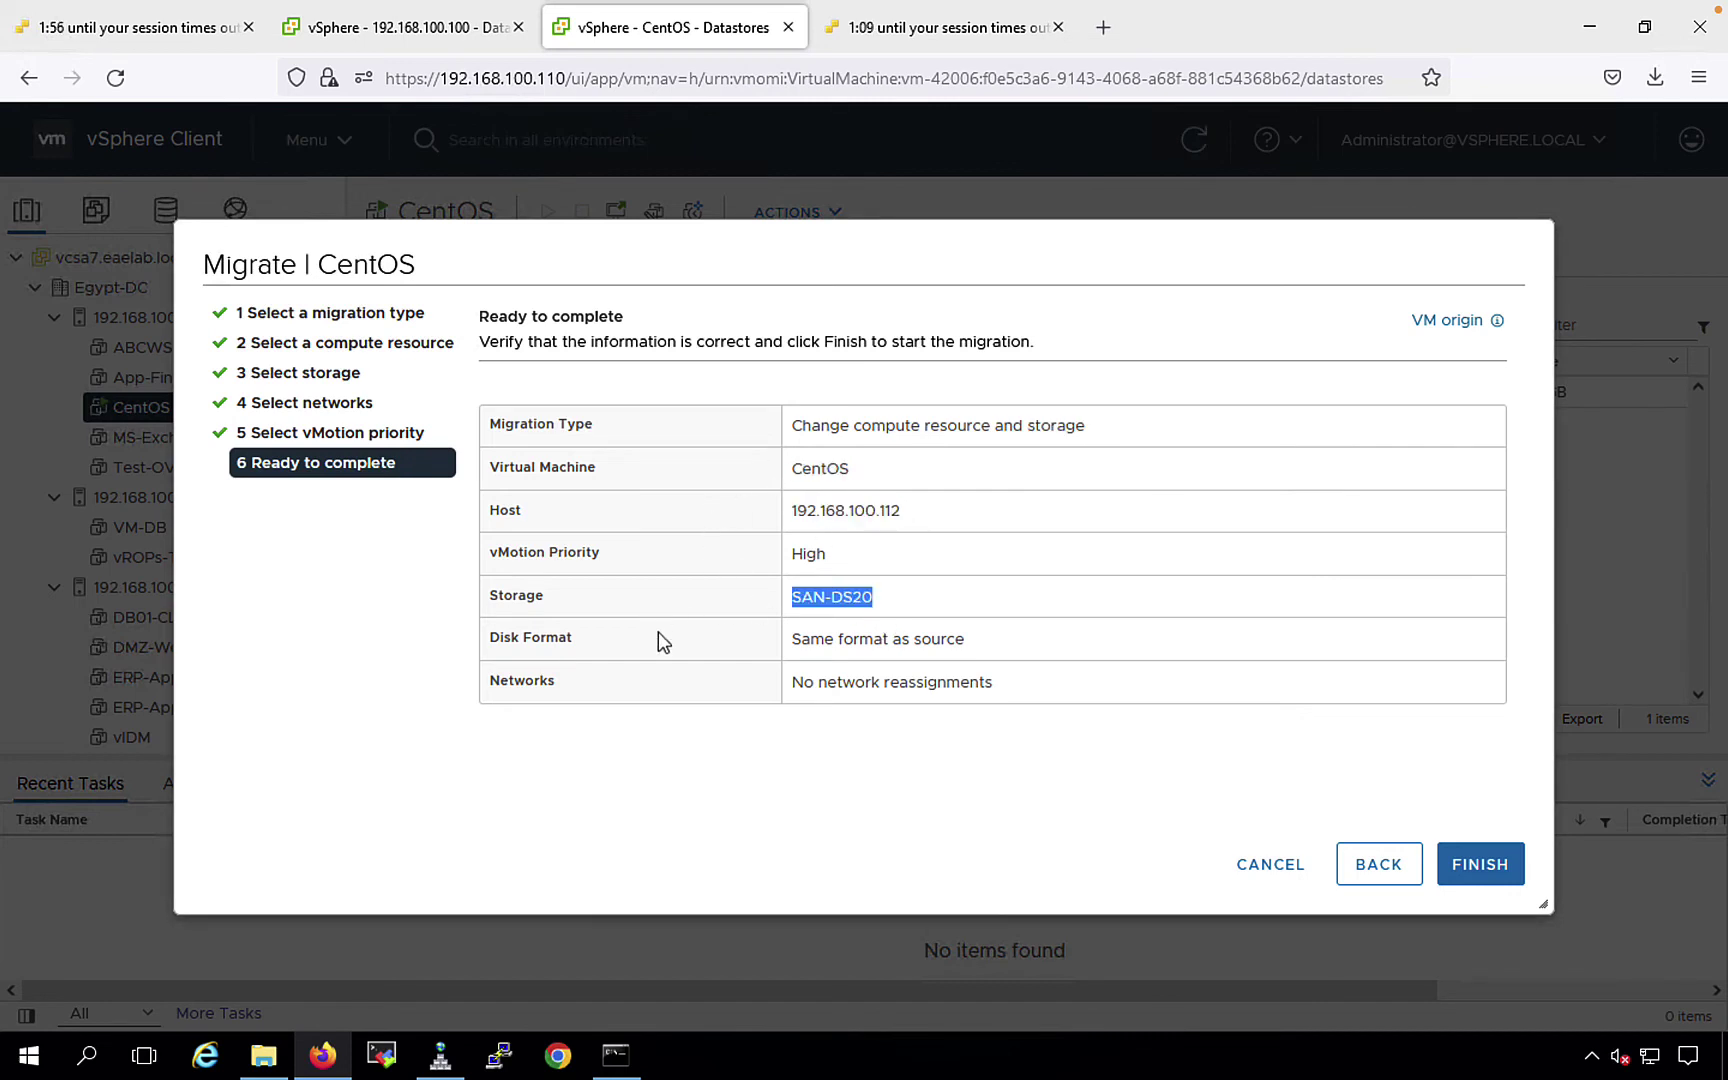
{"action": "left_click_drag", "start_coordinate": [966, 640], "coordinate": [810, 640]}
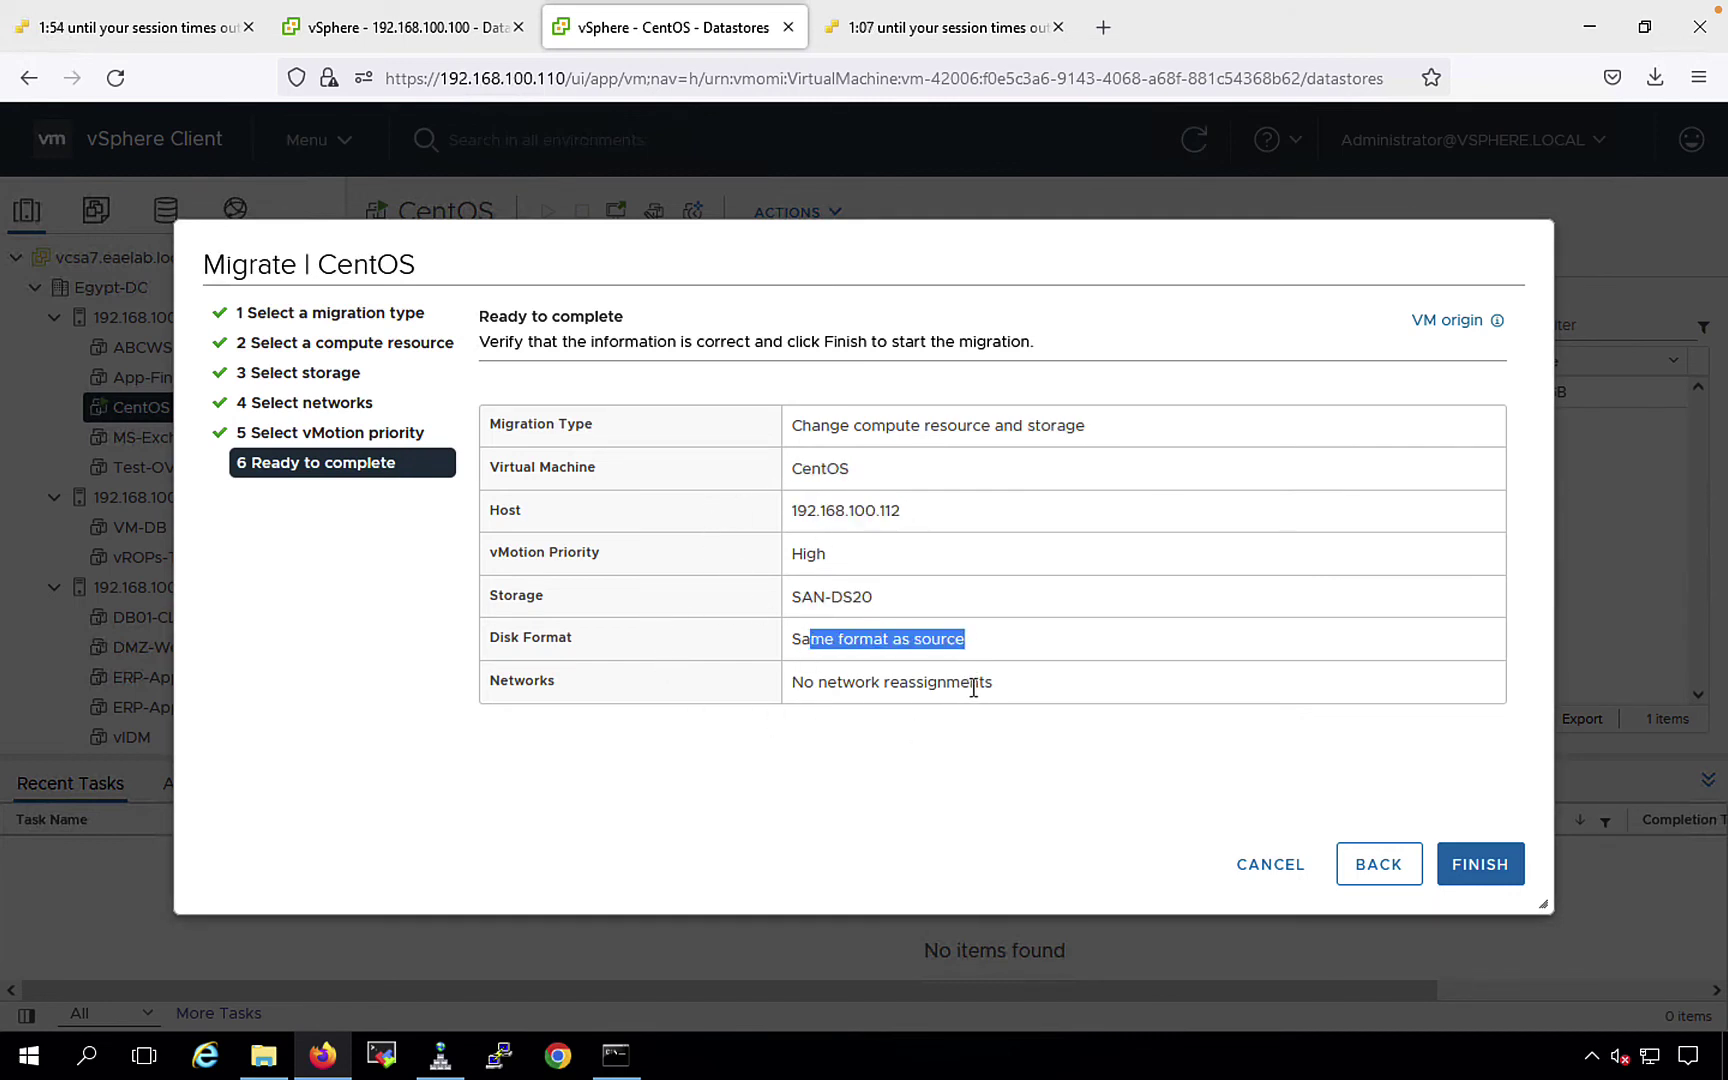
{"action": "left_click_drag", "start_coordinate": [985, 682], "coordinate": [707, 690]}
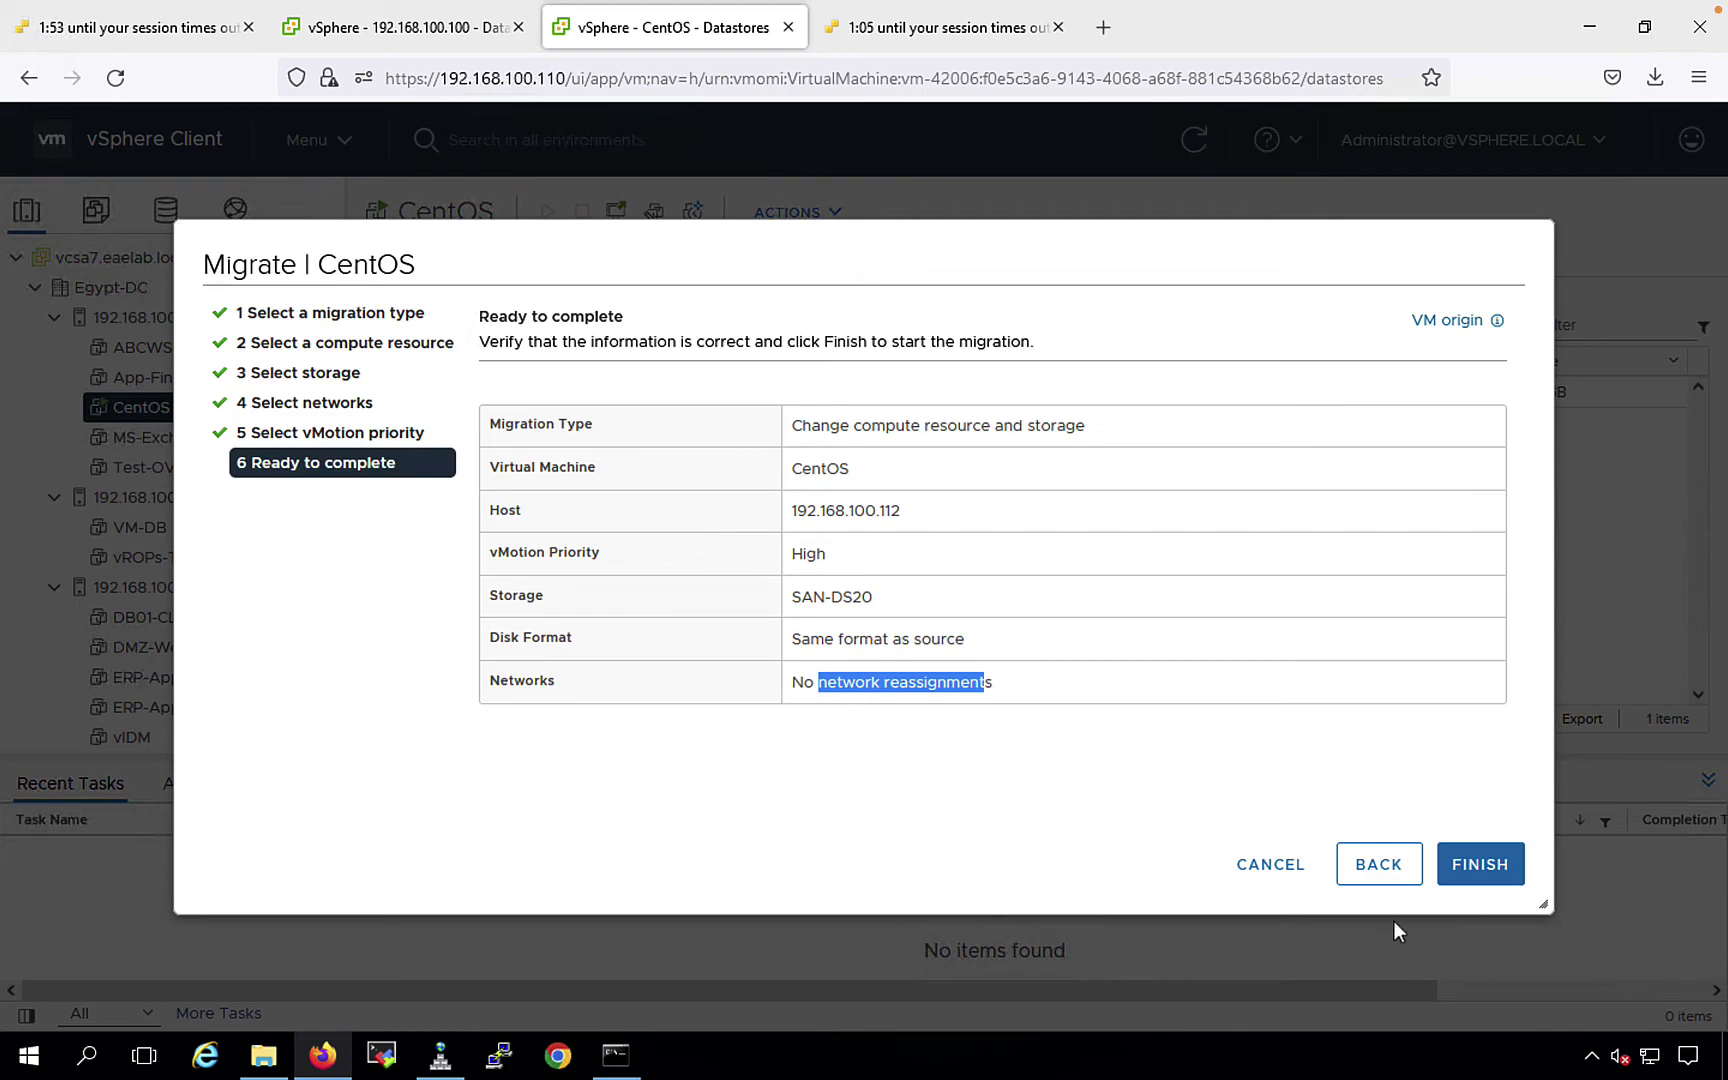
{"action": "left_click", "coordinate": [1481, 865]}
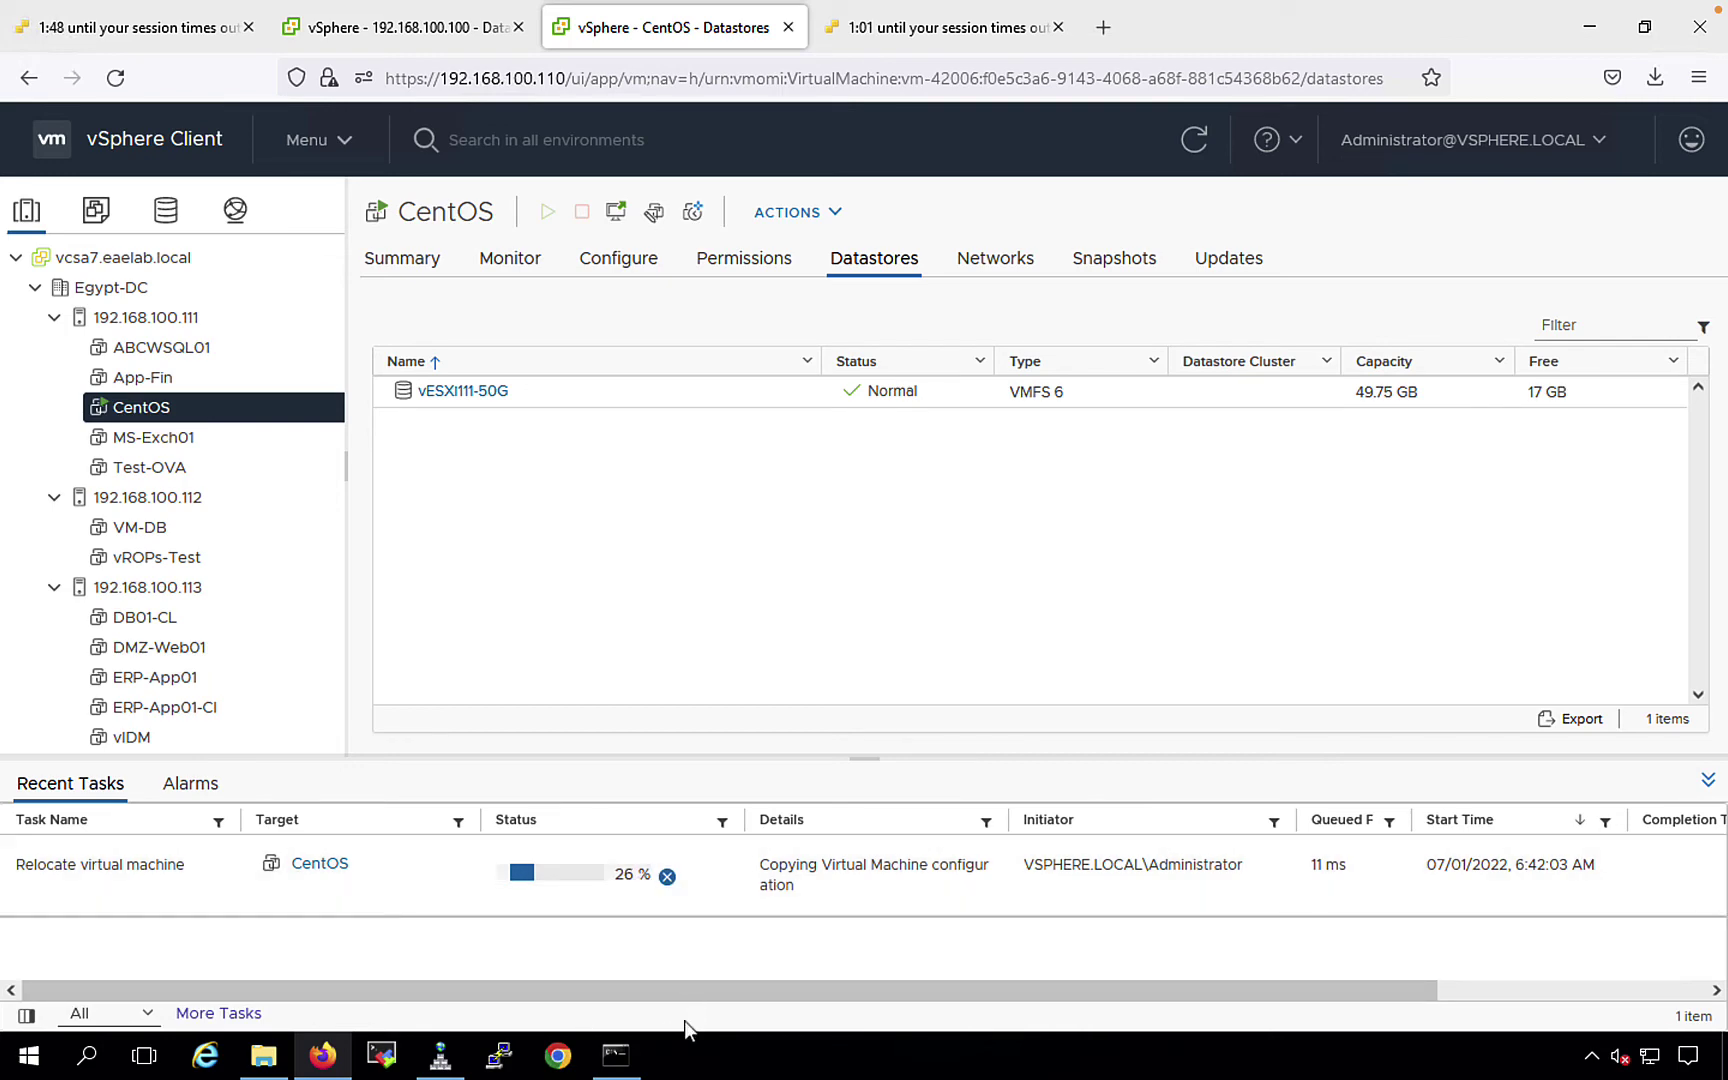
Monitor the continuous ping to 192.168.100.118 in the Command Prompt during the relocation and return to the CentOS datastores in vSphere Client
{"action": "left_click", "coordinate": [616, 1055]}
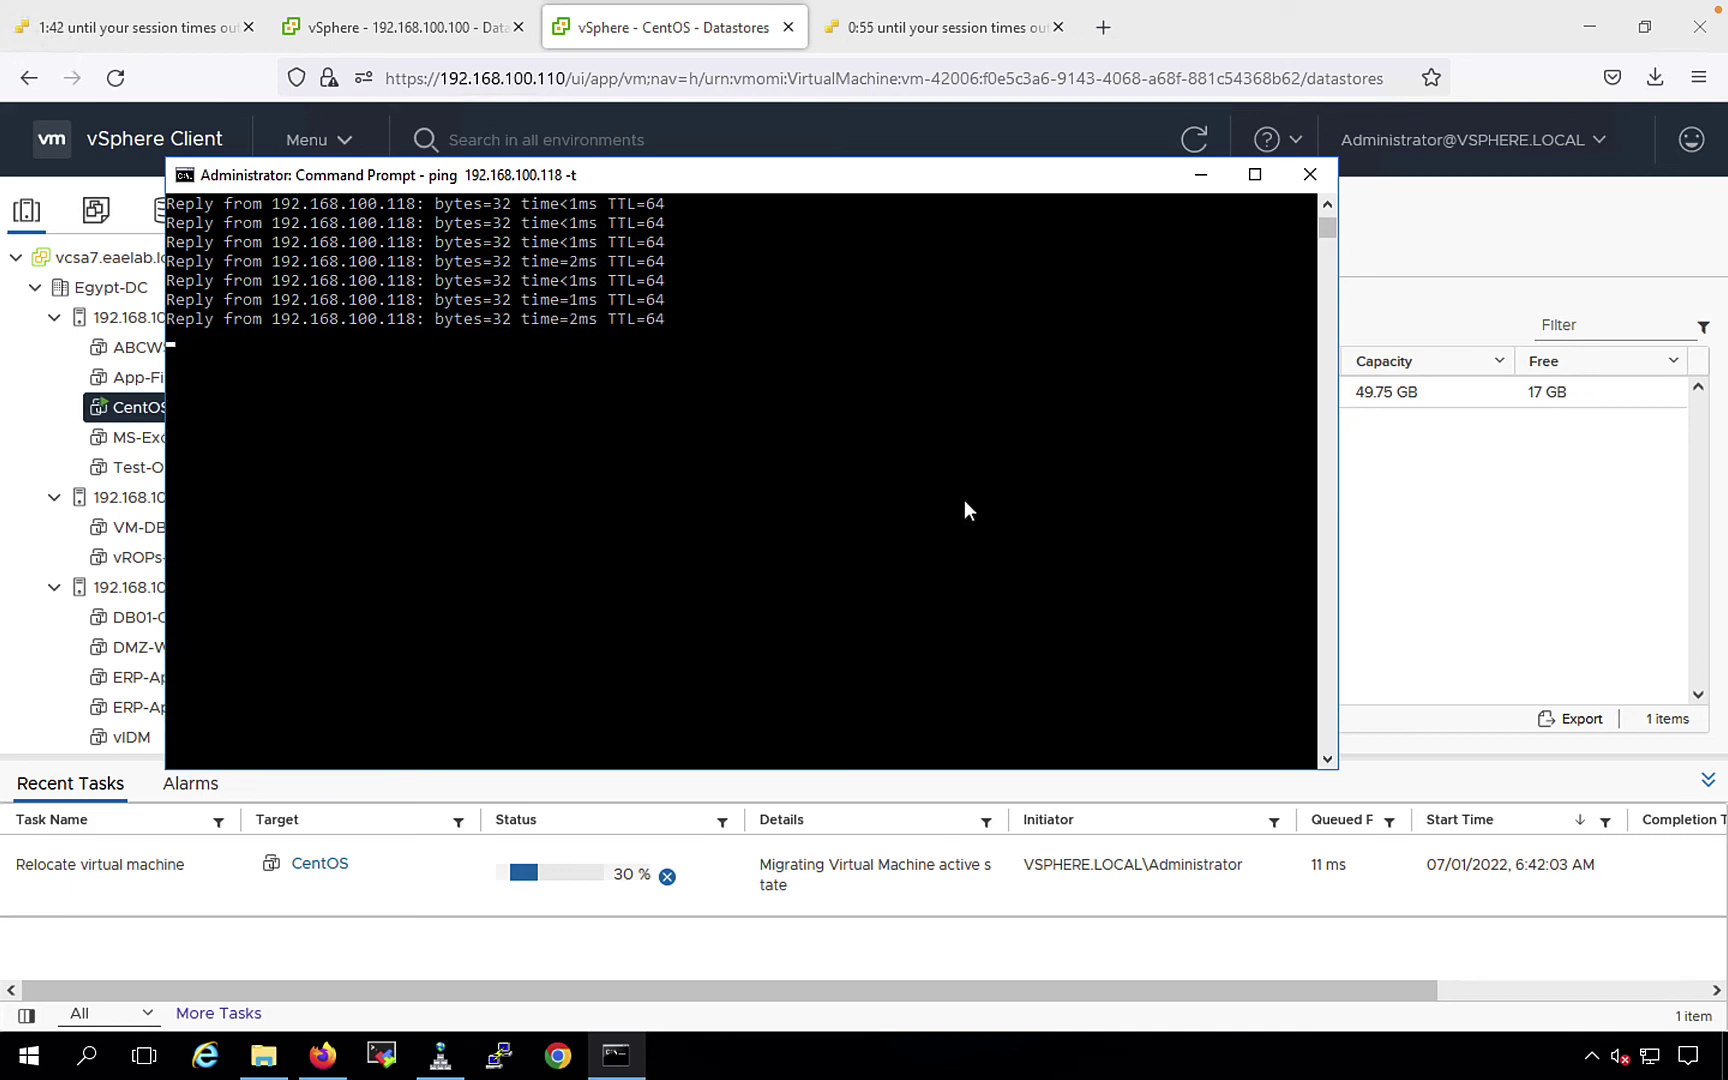
{"action": "left_click_drag", "start_coordinate": [737, 182], "coordinate": [1066, 202]}
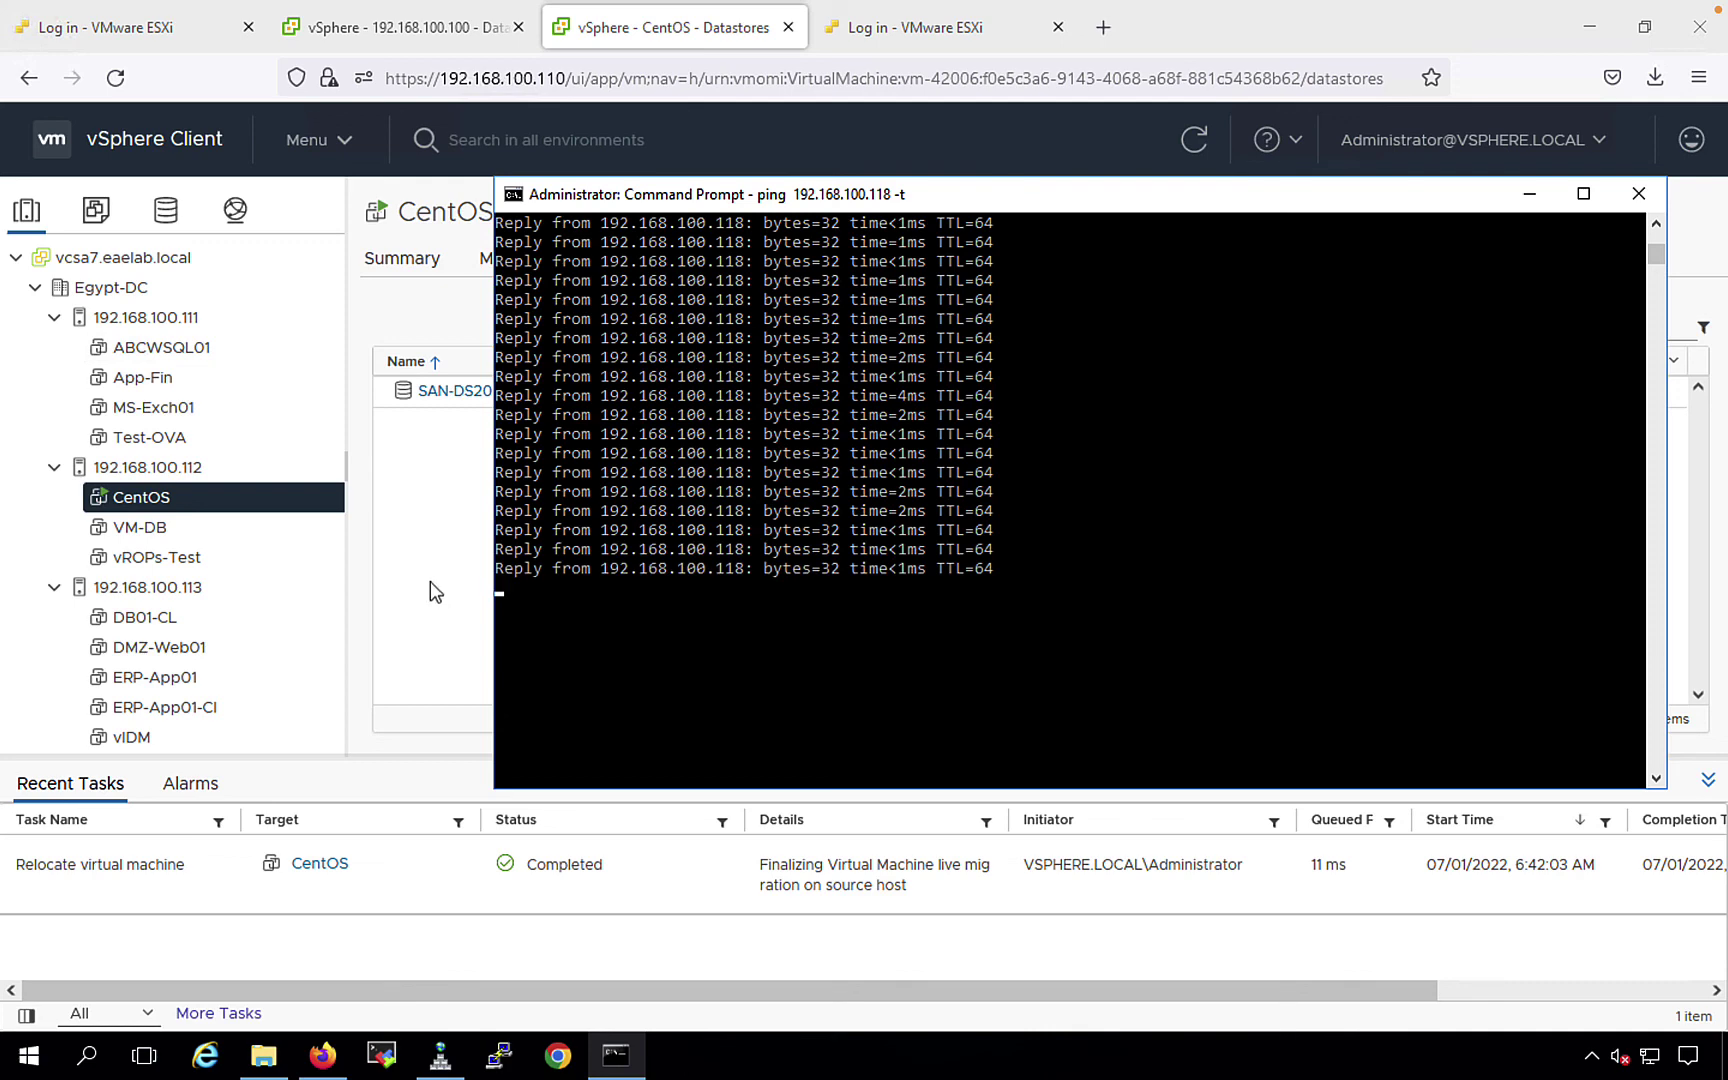
{"action": "left_click", "coordinate": [431, 574]}
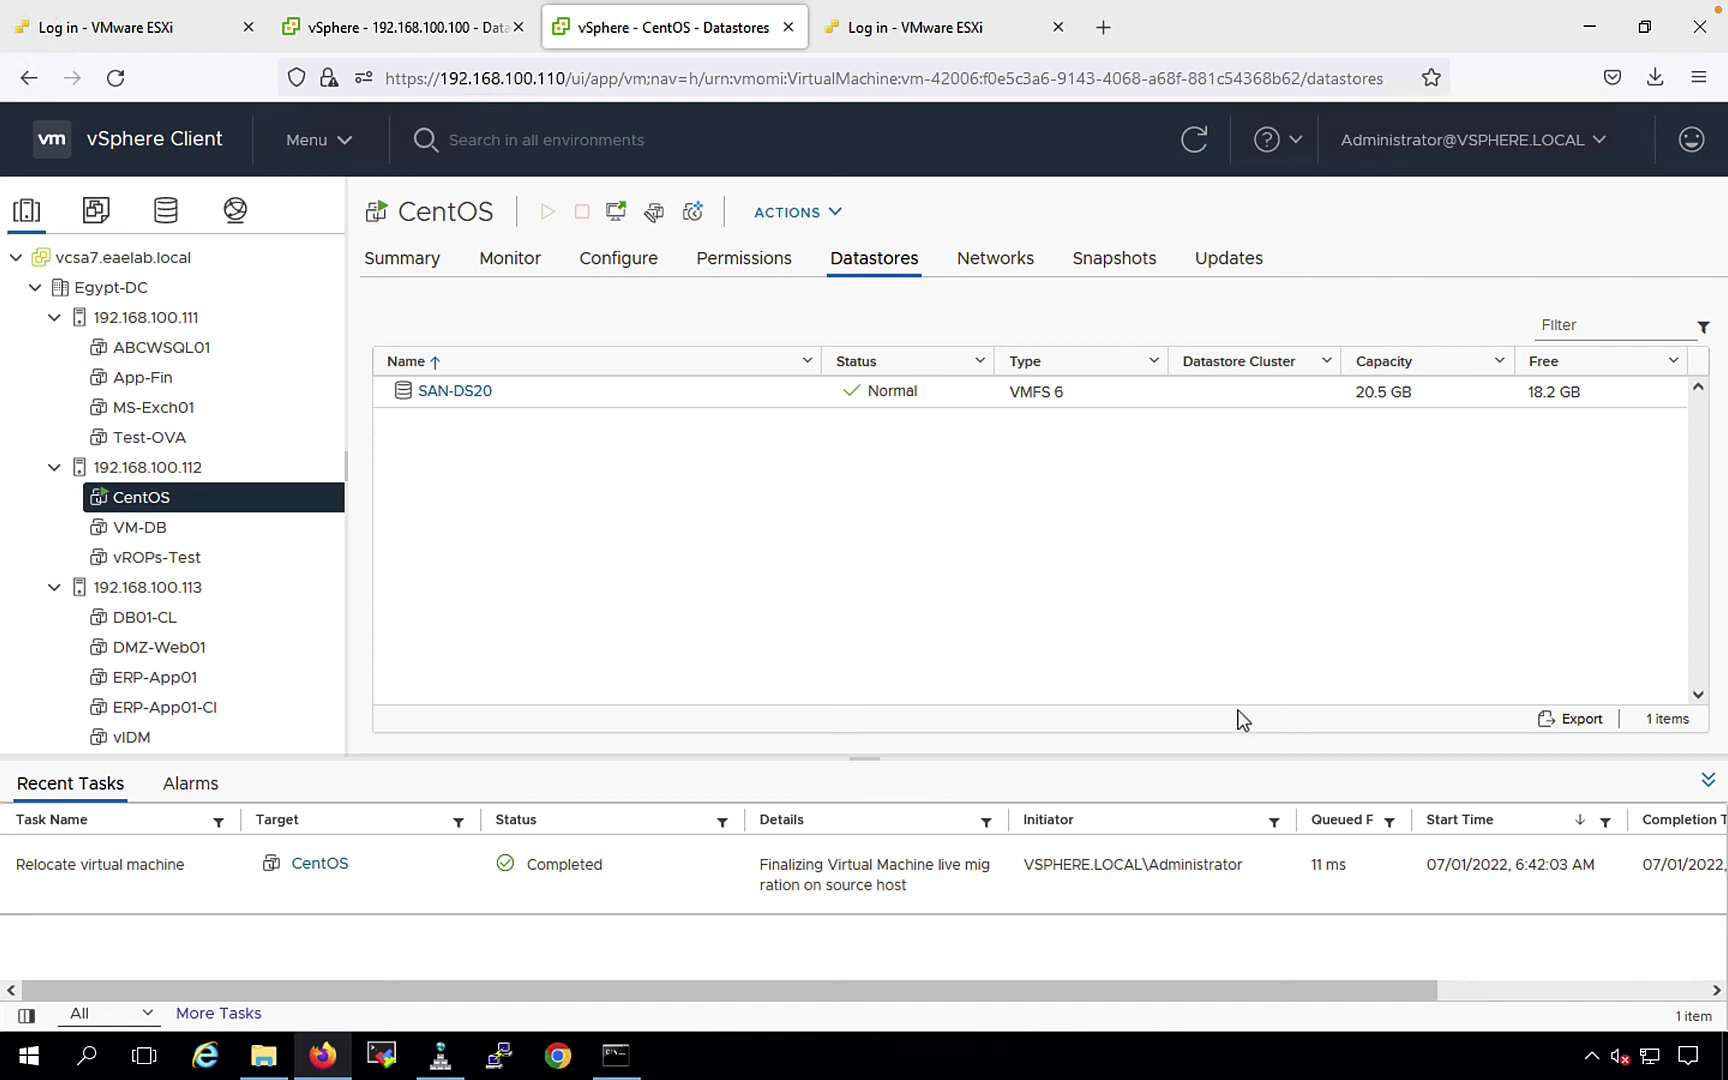
{"action": "left_click", "coordinate": [1325, 14]}
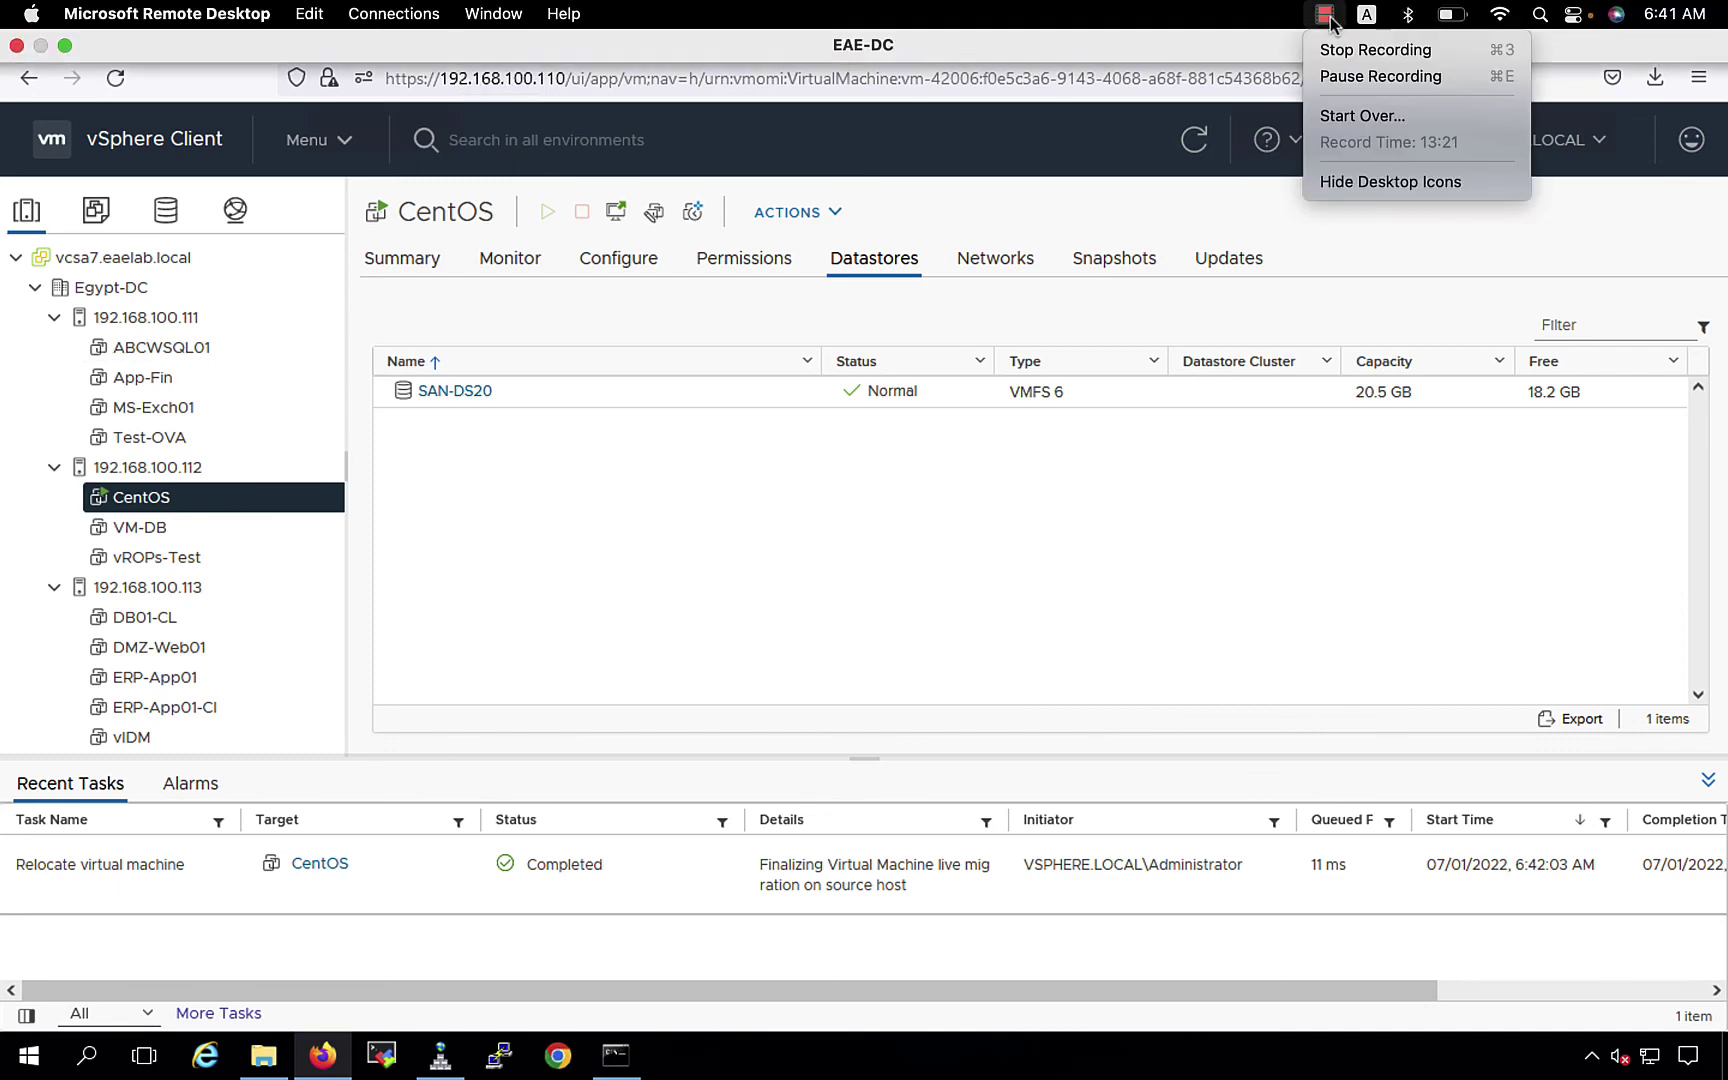